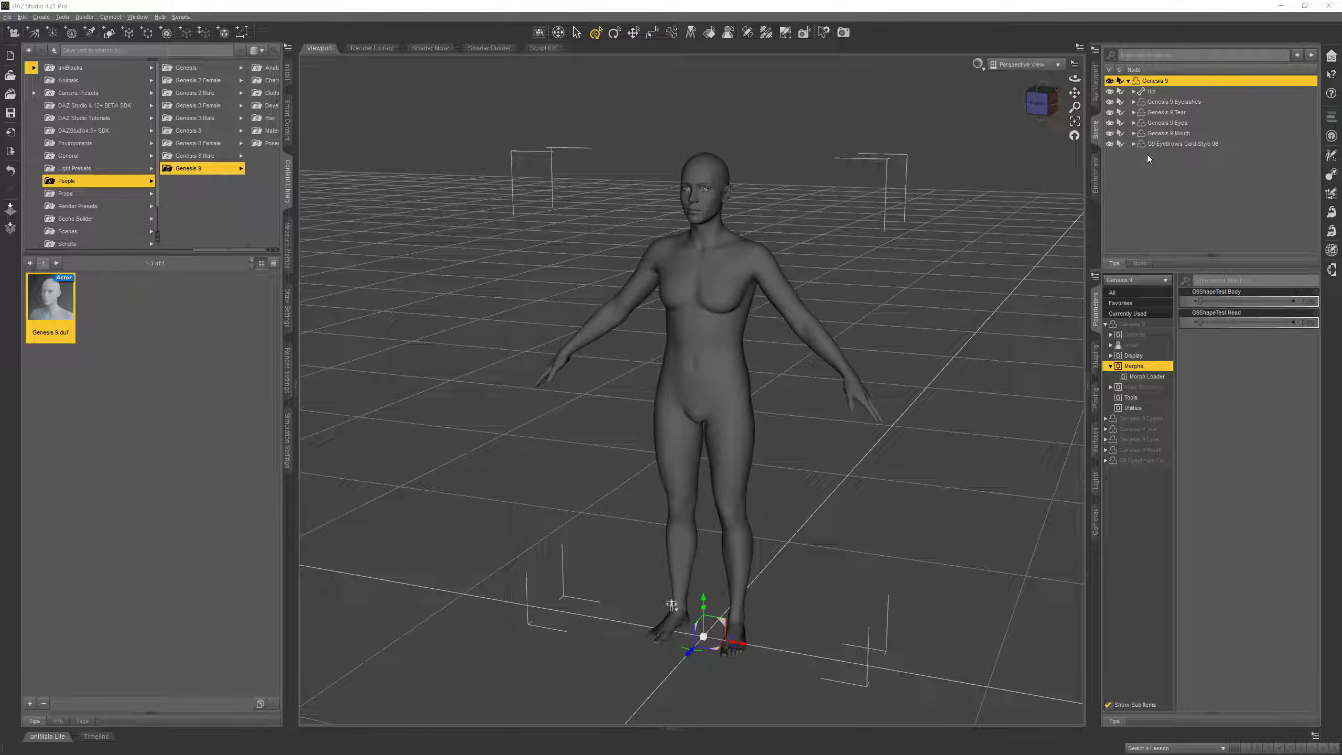
Set the G9ShapeTest Body morph to 100% and examine the currently used parameters of Genesis 9.
{"action": "left_click_drag", "start_coordinate": [1213, 306], "coordinate": [1293, 302]}
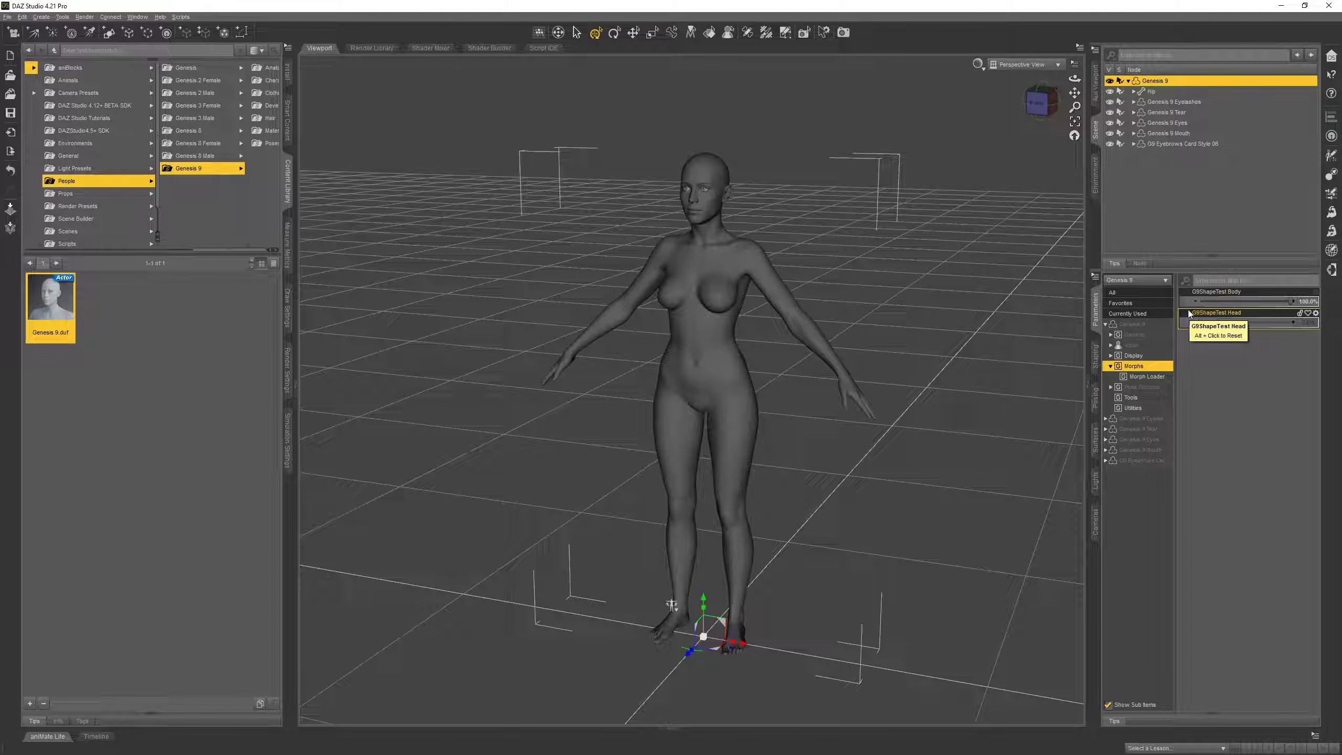
{"action": "left_click", "coordinate": [1142, 314]}
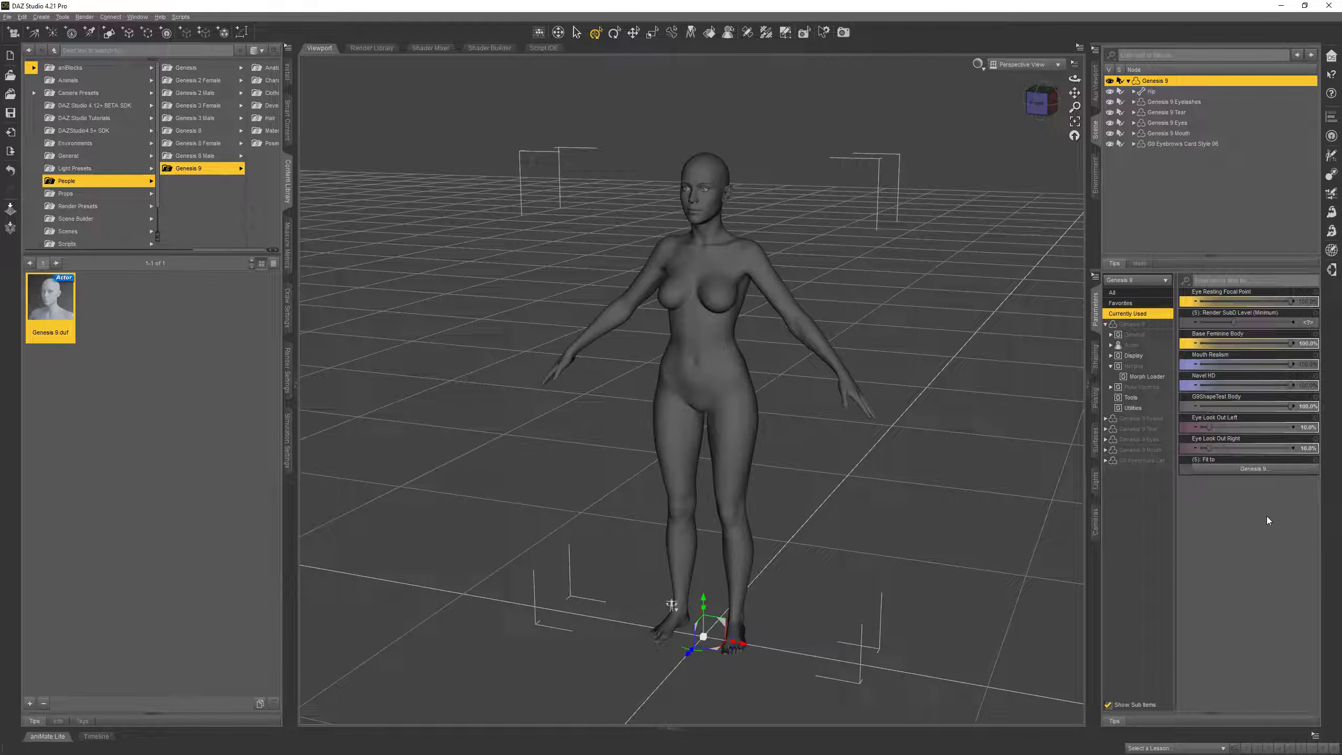
{"action": "left_click_drag", "start_coordinate": [1252, 344], "coordinate": [1301, 489]}
{"action": "mouse_move", "coordinate": [1233, 304]}
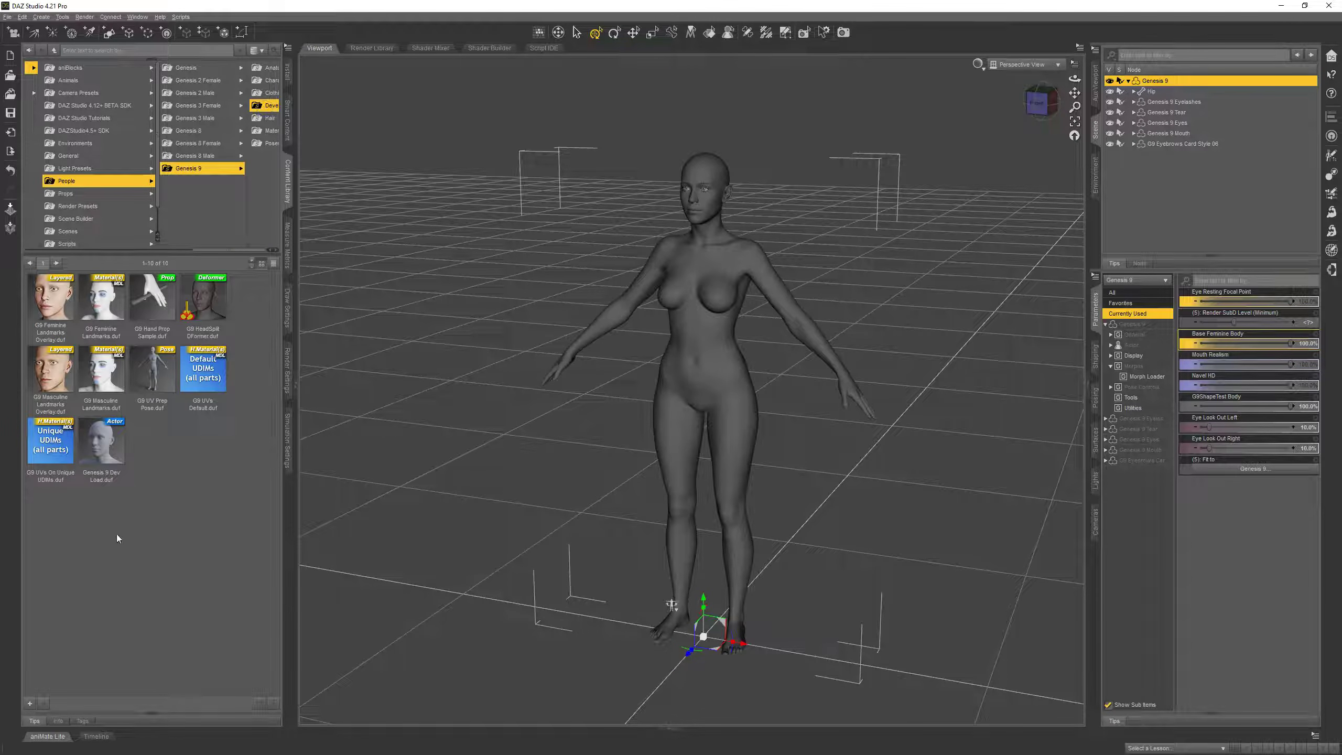
Return the content library to the Genesis 9 folder, and view the Shape Rigger Plus G9 Edition script's welcome page before closing it.
{"action": "mouse_move", "coordinate": [117, 459]}
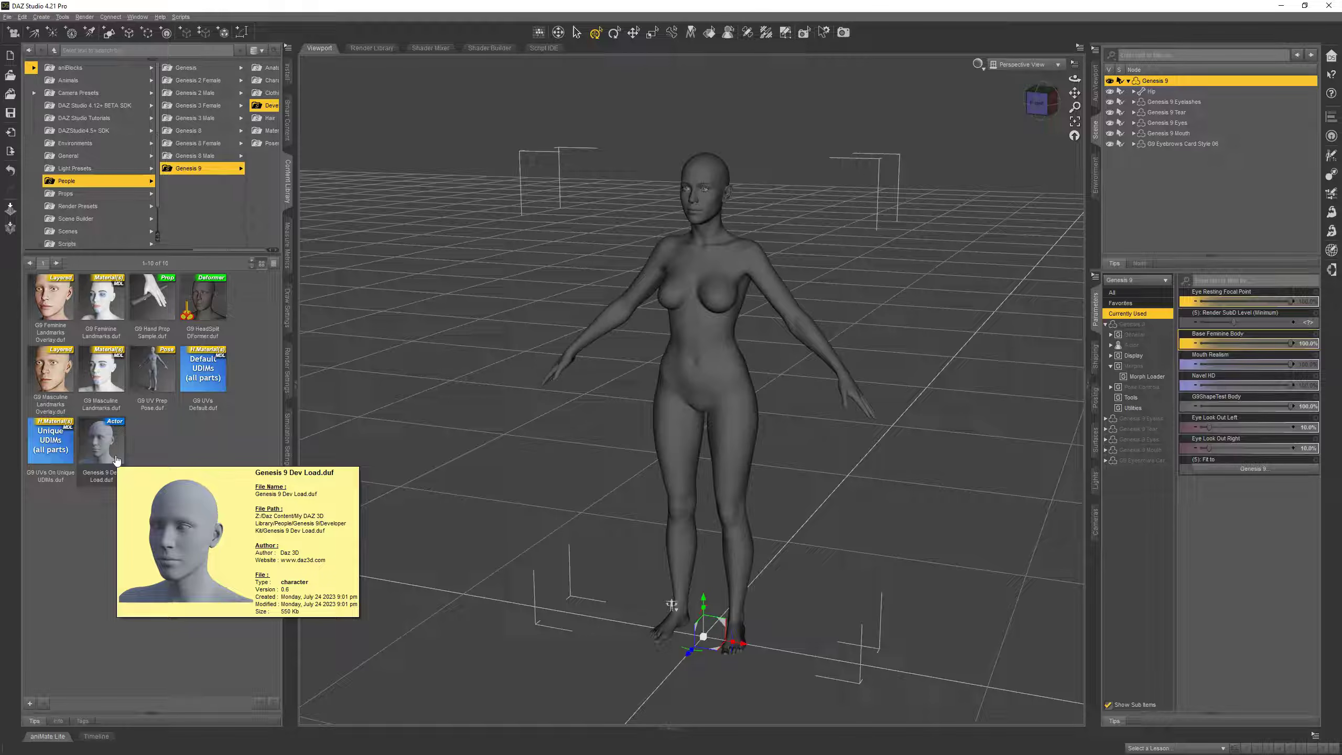
{"action": "left_click", "coordinate": [204, 170]}
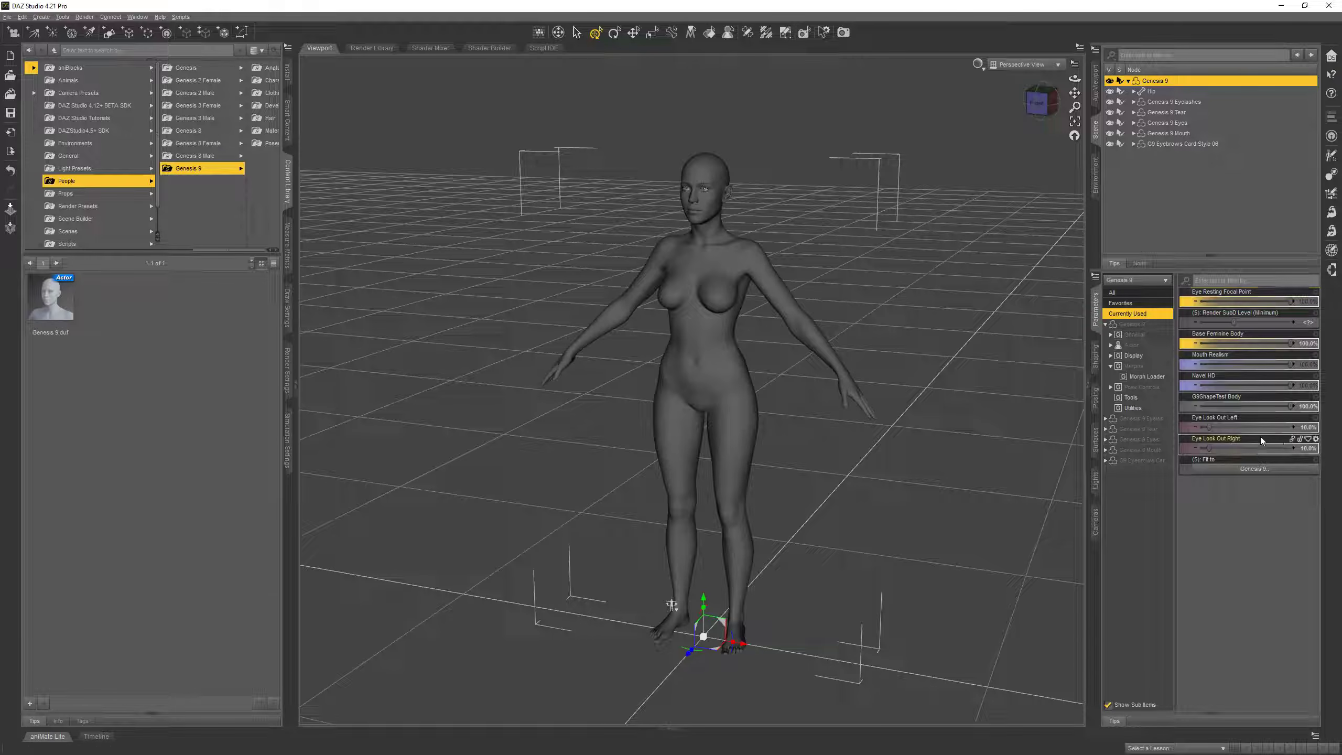
{"action": "left_click", "coordinate": [180, 16]}
{"action": "left_click", "coordinate": [228, 43]}
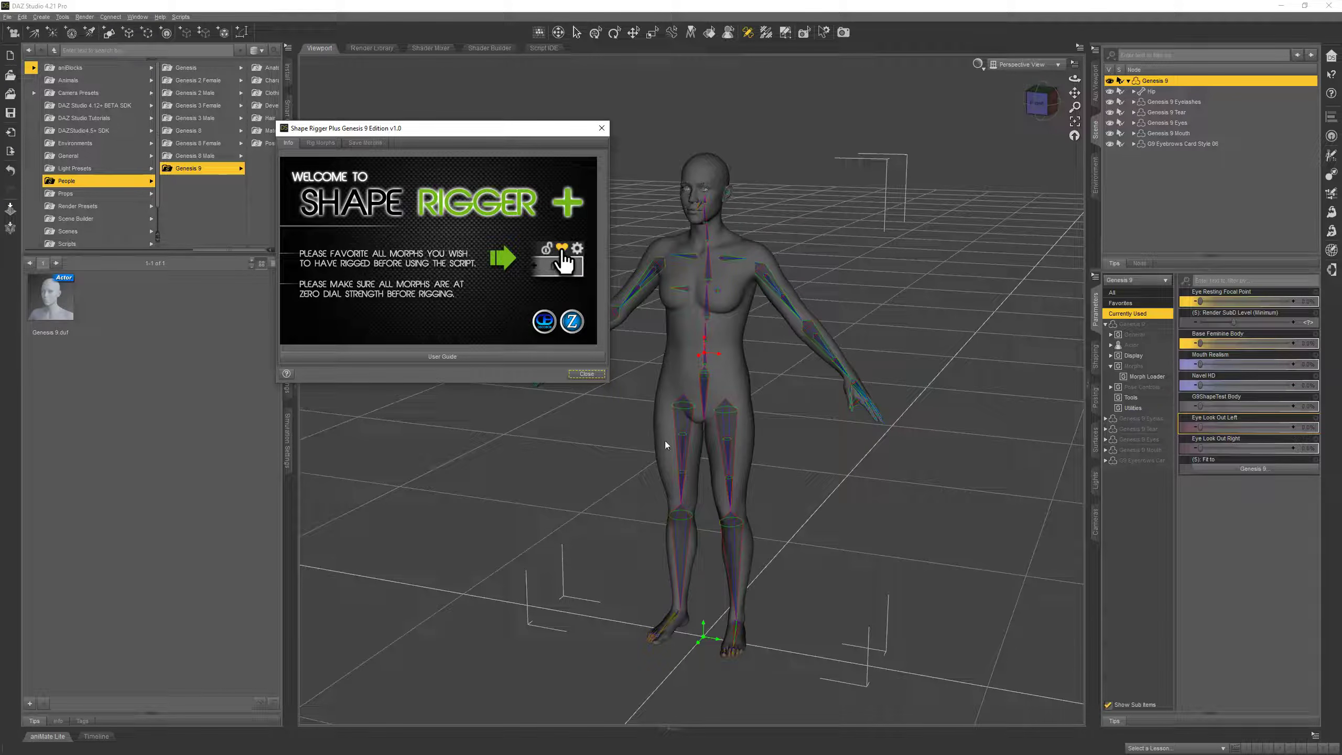
{"action": "left_click", "coordinate": [586, 373]}
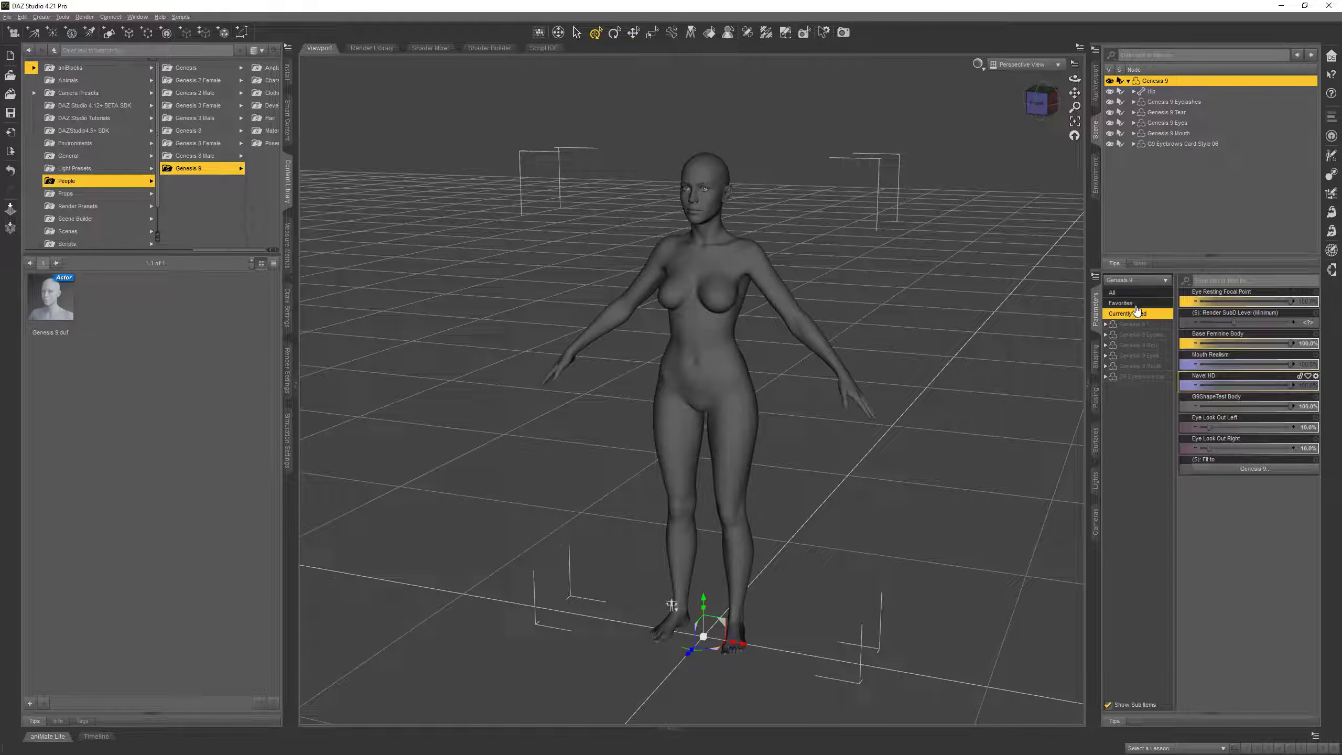
Set the G9ShapeTest Body morph to 0%, and preview the G9ShapeTest Head morph on the face before returning it to 0%.
{"action": "left_click", "coordinate": [1142, 325]}
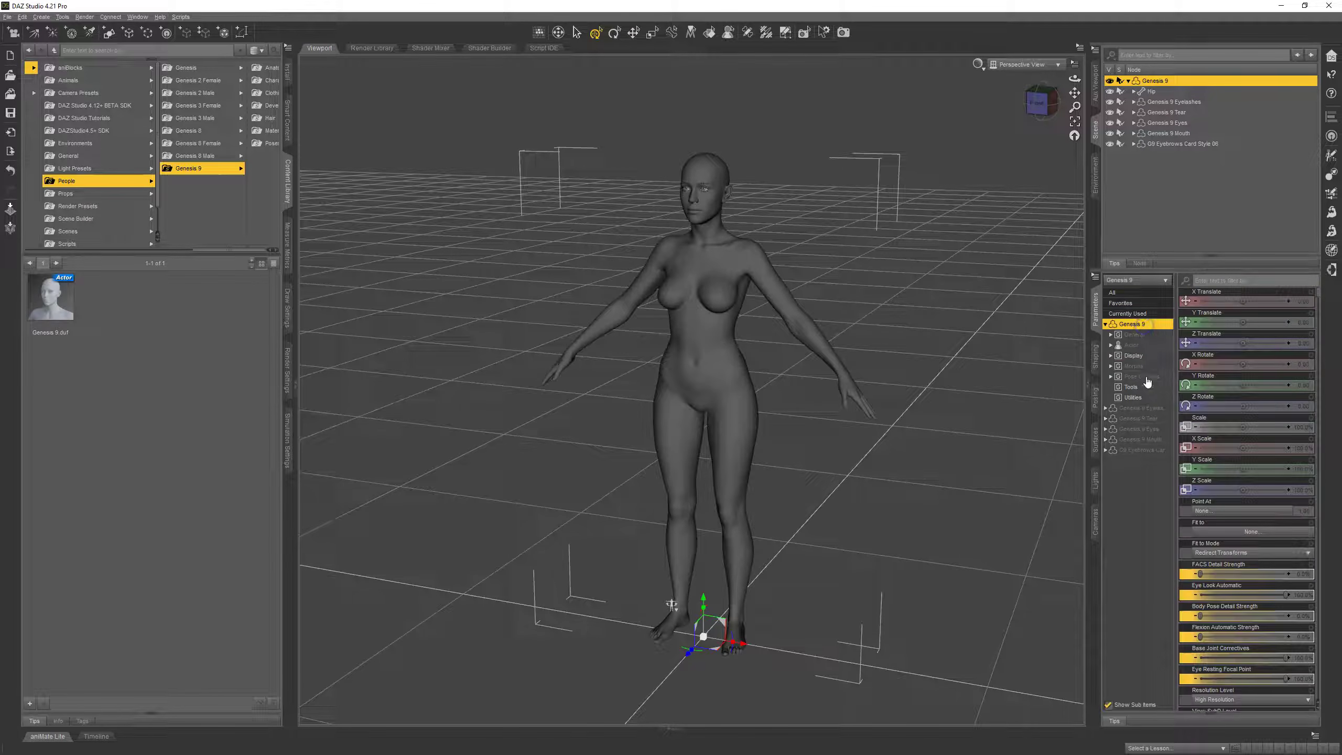
{"action": "left_click", "coordinate": [1134, 366]}
{"action": "left_click_drag", "start_coordinate": [1258, 301], "coordinate": [1199, 302]}
{"action": "scroll", "coordinate": [793, 177], "scroll_direction": "up", "scroll_amount": 10}
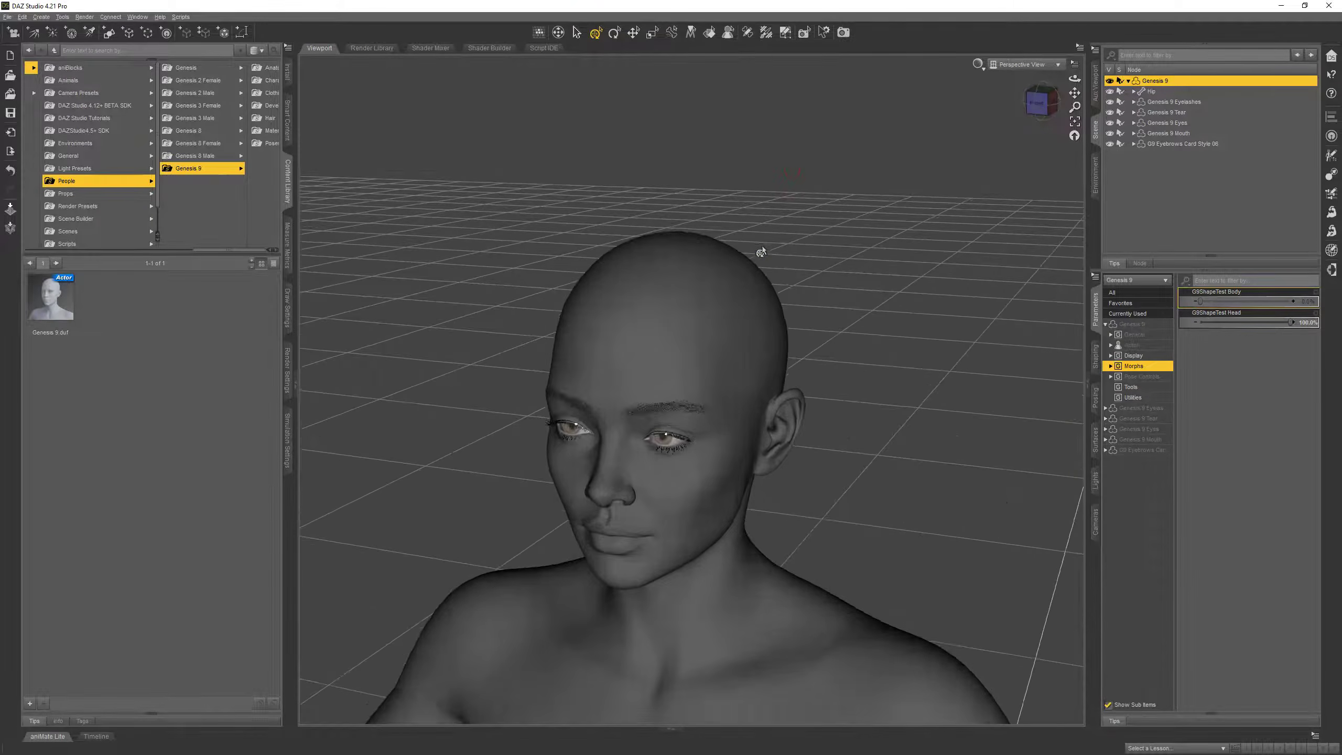
{"action": "mouse_move", "coordinate": [1291, 322]}
{"action": "left_mouse_down"}
{"action": "mouse_move", "coordinate": [1199, 331]}
{"action": "mouse_move", "coordinate": [1291, 332]}
{"action": "left_mouse_up"}
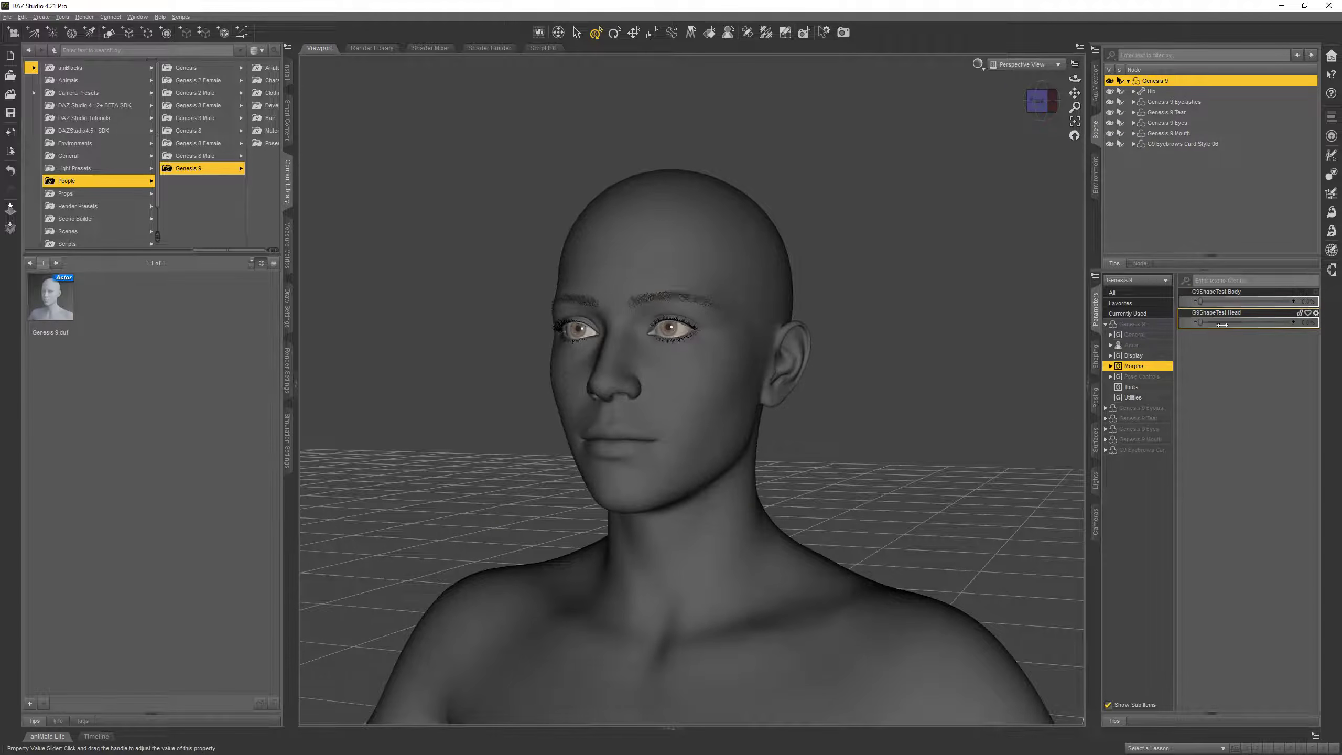
Hide the Head bone to check how the G9ShapeTest Head dial affects the eyes and teeth, and restore the head and default view.
{"action": "left_click", "coordinate": [740, 265]}
{"action": "left_click", "coordinate": [1110, 196]}
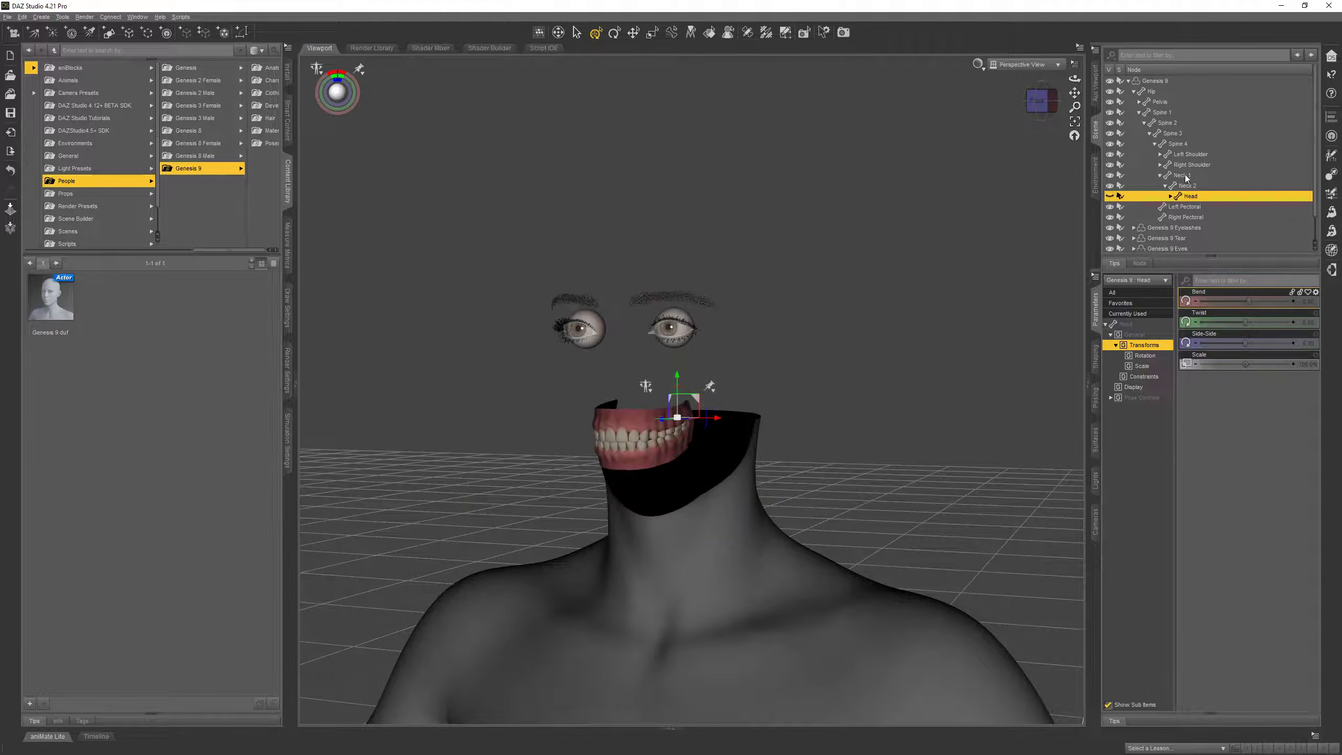
{"action": "left_click", "coordinate": [1155, 81]}
{"action": "mouse_move", "coordinate": [1200, 322]}
{"action": "left_mouse_down"}
{"action": "mouse_move", "coordinate": [1291, 324]}
{"action": "mouse_move", "coordinate": [1131, 335]}
{"action": "mouse_move", "coordinate": [1291, 324]}
{"action": "mouse_move", "coordinate": [1195, 325]}
{"action": "left_mouse_up"}
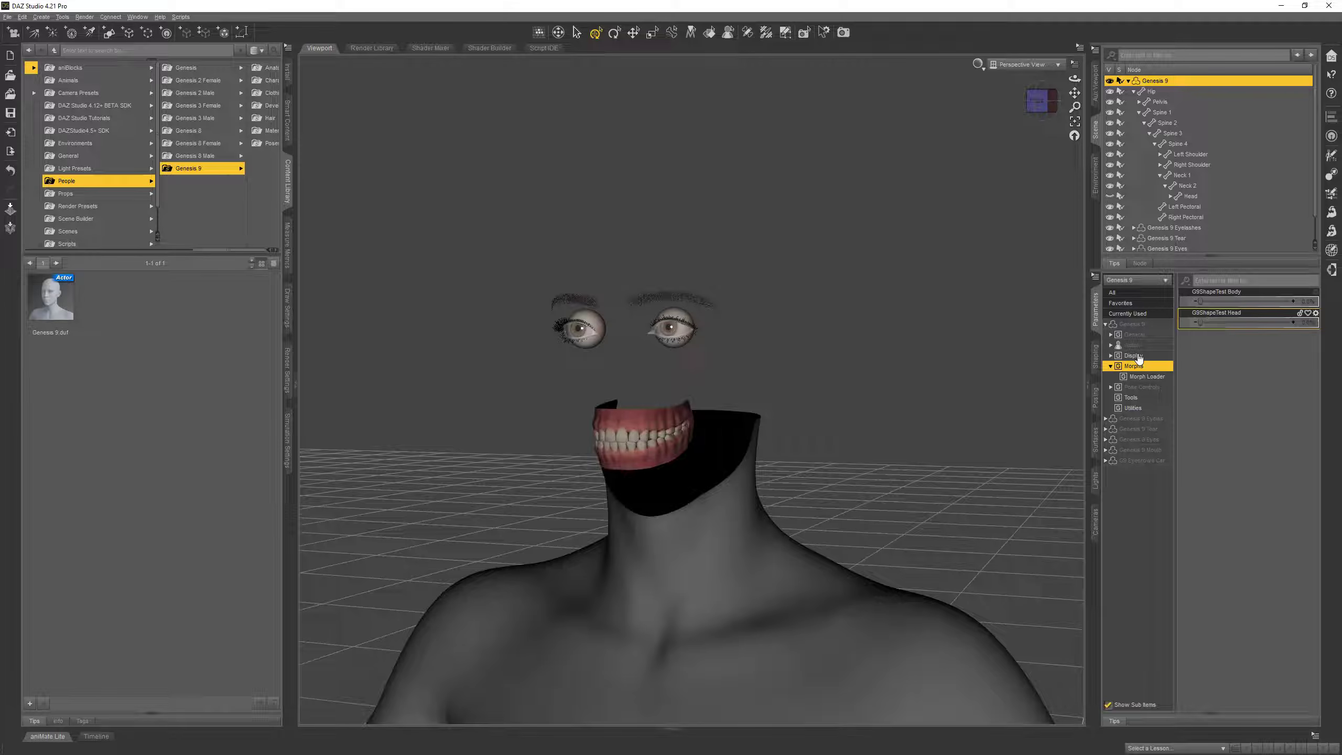
{"action": "left_click", "coordinate": [1110, 196]}
{"action": "left_click", "coordinate": [1075, 135]}
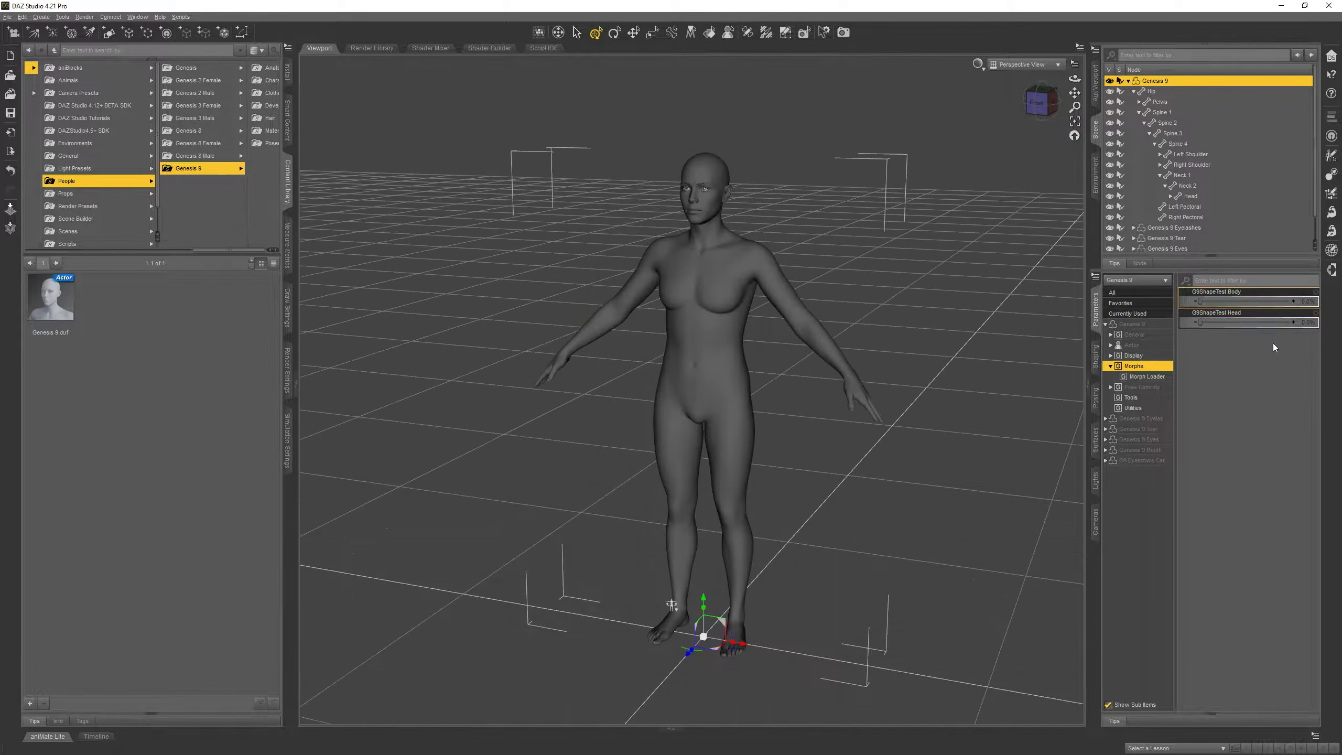
Mark the G9ShapeTest Body and G9ShapeTest Head morphs as favorites and launch the Shape Rigger Plus G9 Edition script.
{"action": "left_click", "coordinate": [1307, 293]}
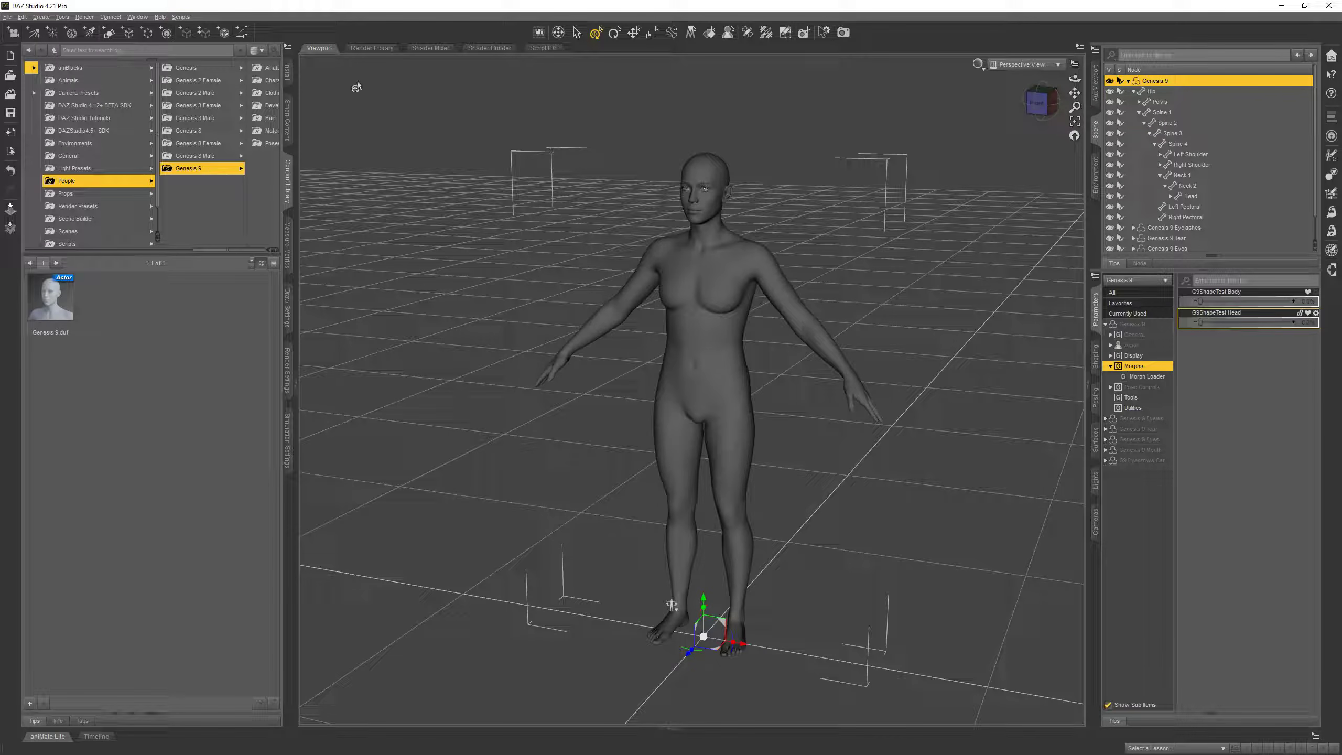
{"action": "left_click", "coordinate": [181, 16]}
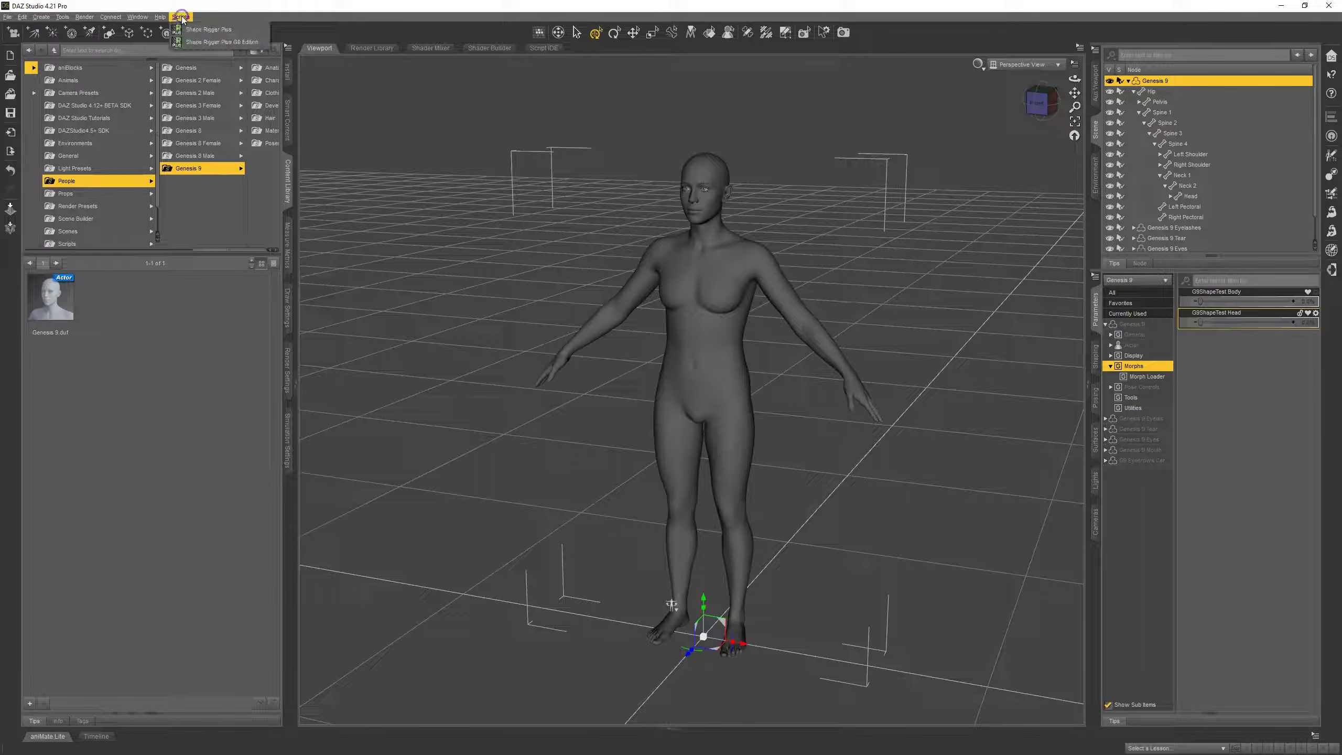
{"action": "left_click", "coordinate": [224, 43]}
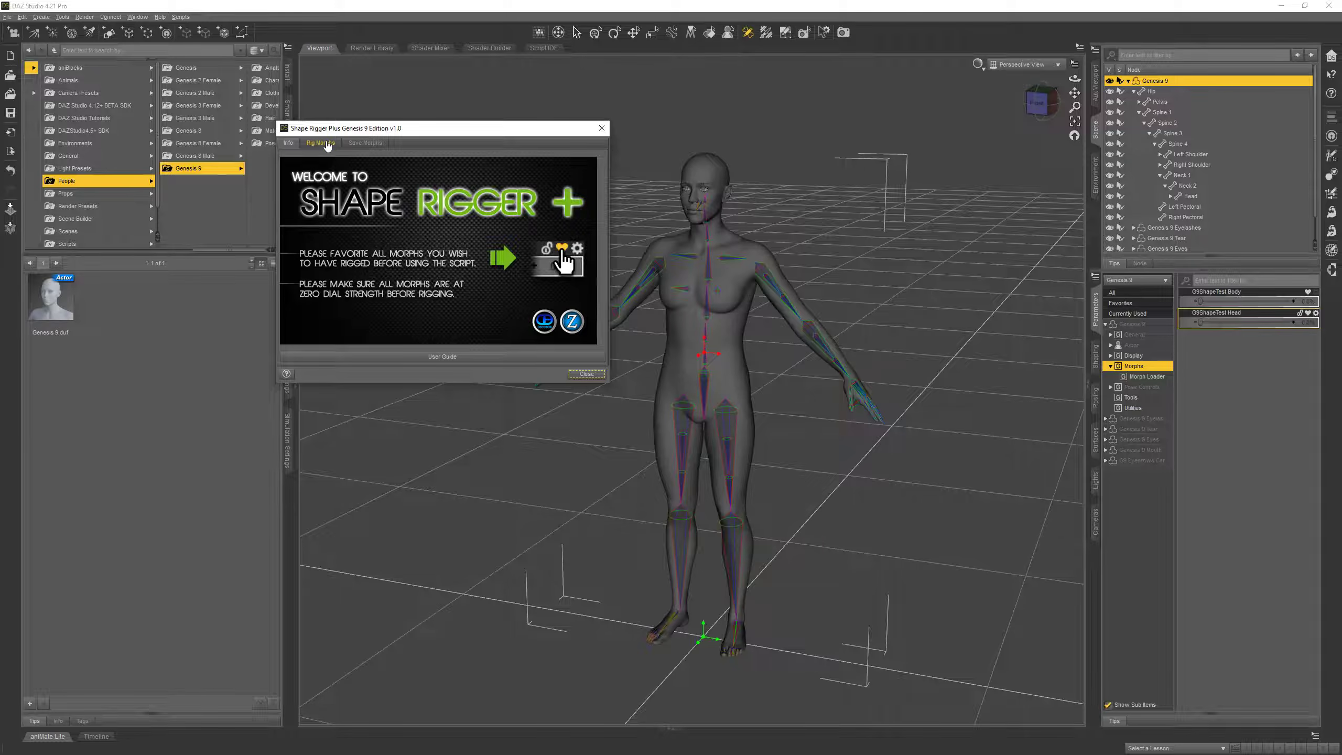
Rig both G9ShapeTest morphs on Genesis 9 without bone alignment and close the script.
{"action": "left_click", "coordinate": [322, 143]}
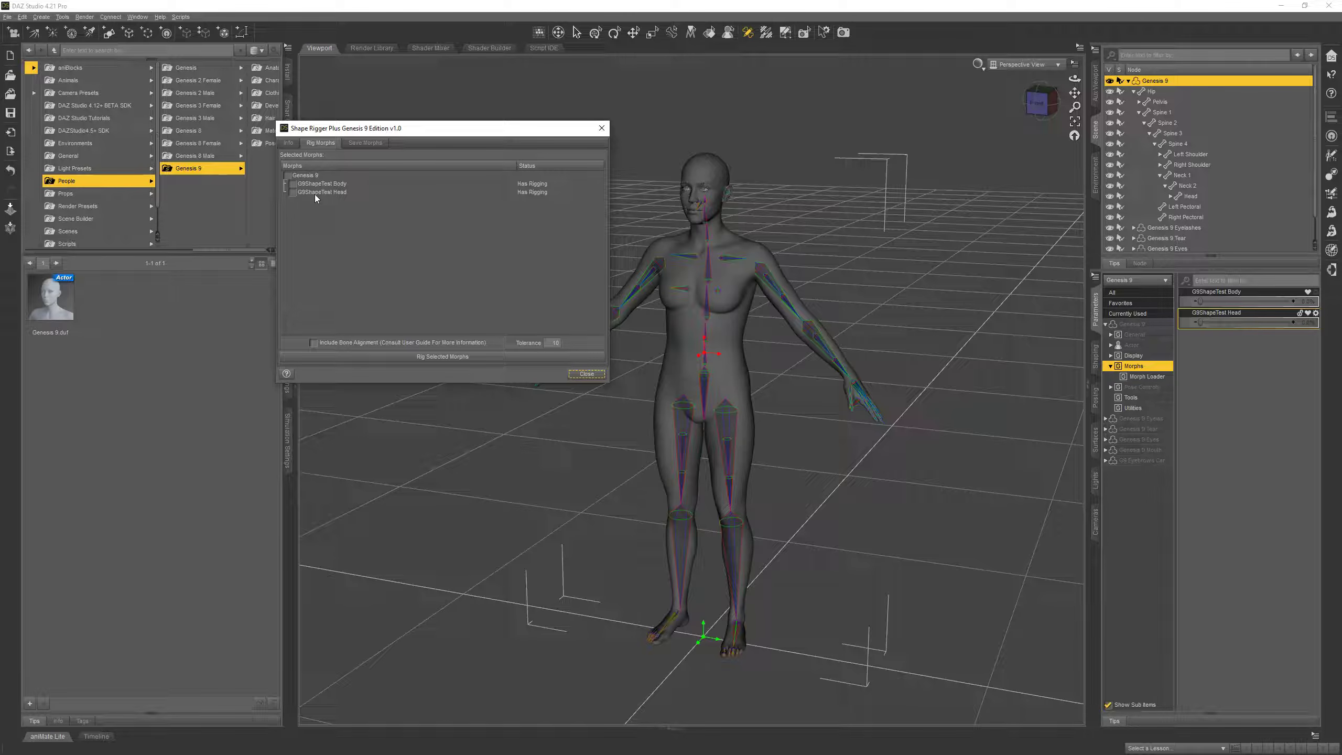
{"action": "left_click", "coordinate": [287, 176]}
{"action": "left_click", "coordinate": [435, 361]}
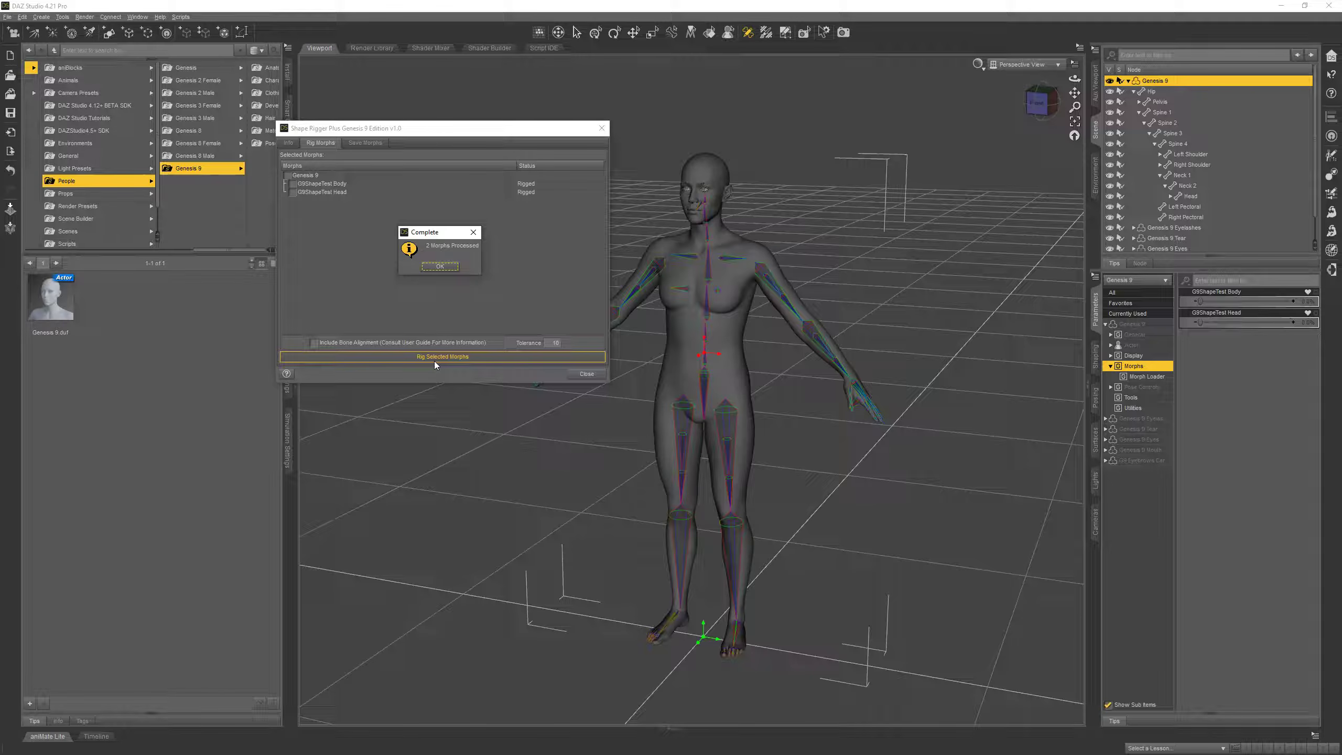
{"action": "left_click", "coordinate": [439, 267]}
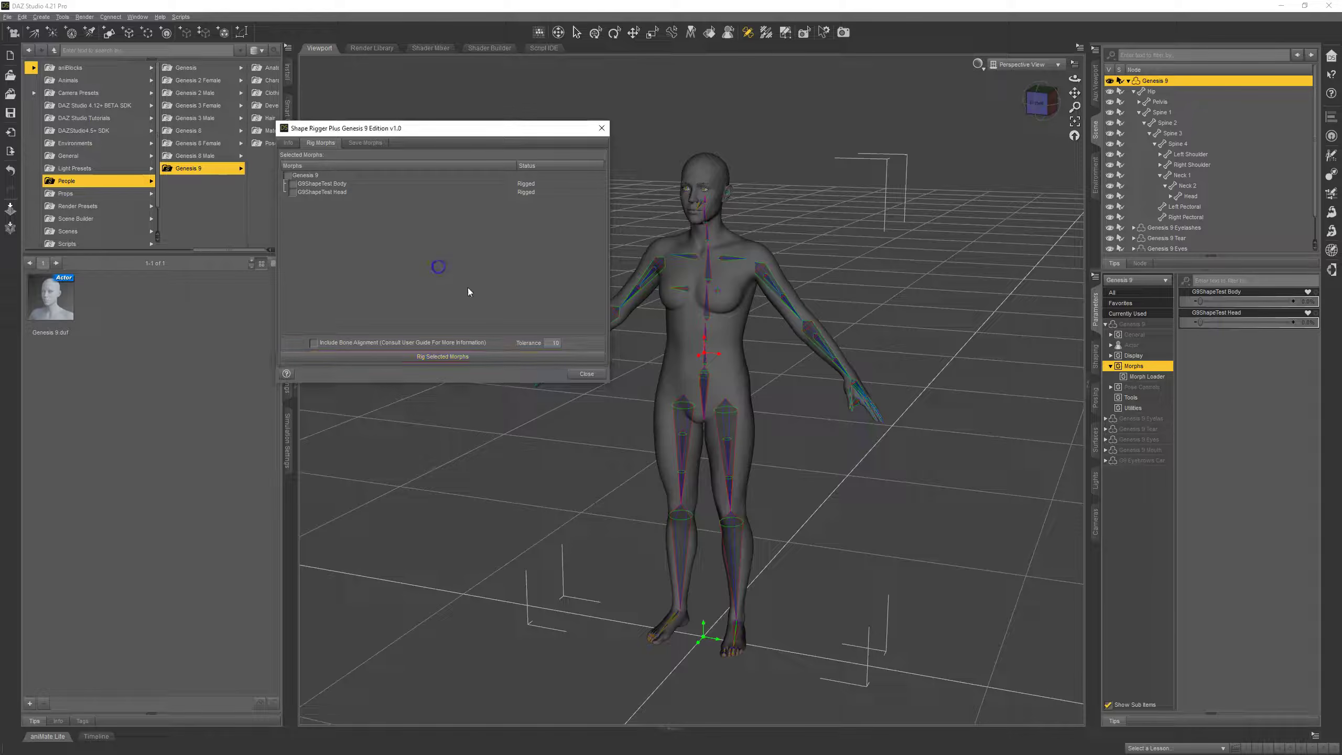
{"action": "left_click", "coordinate": [586, 374]}
Frame the figure's head with its joints displayed and set the G9ShapeTest Head morph to 100%.
{"action": "left_click", "coordinate": [704, 174]}
{"action": "key", "text": "f"}
{"action": "scroll", "coordinate": [735, 290], "scroll_direction": "down", "scroll_amount": 2}
{"action": "left_click_drag", "start_coordinate": [735, 290], "coordinate": [763, 290], "text": "alt"}
{"action": "left_click", "coordinate": [748, 33]}
{"action": "left_click", "coordinate": [834, 276]}
{"action": "left_click_drag", "start_coordinate": [1205, 323], "coordinate": [1292, 322]}
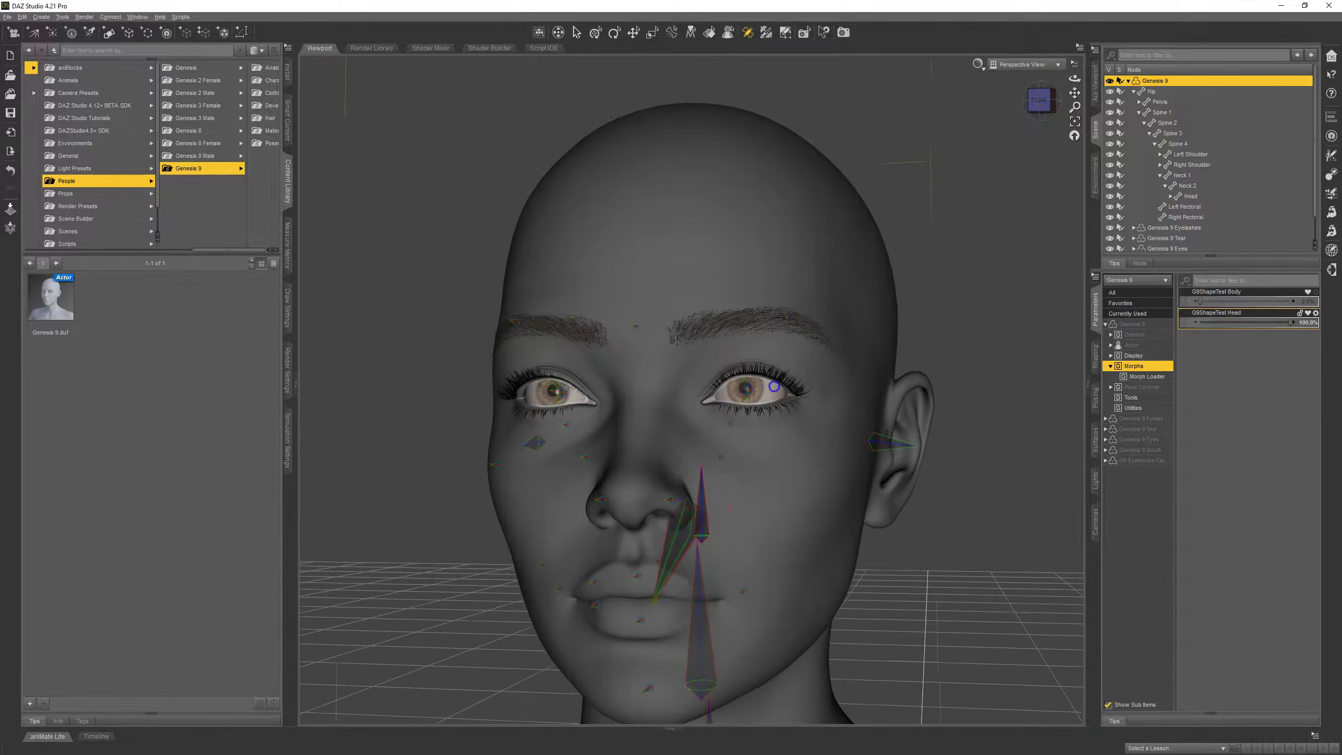
Compare the face bones with the G9ShapeTest Head morph dialed down and restored to 100%.
{"action": "left_click_drag", "start_coordinate": [1292, 323], "coordinate": [1164, 347]}
{"action": "key", "text": "ctrl+z"}
{"action": "left_click_drag", "start_coordinate": [729, 391], "coordinate": [772, 397], "text": "alt"}
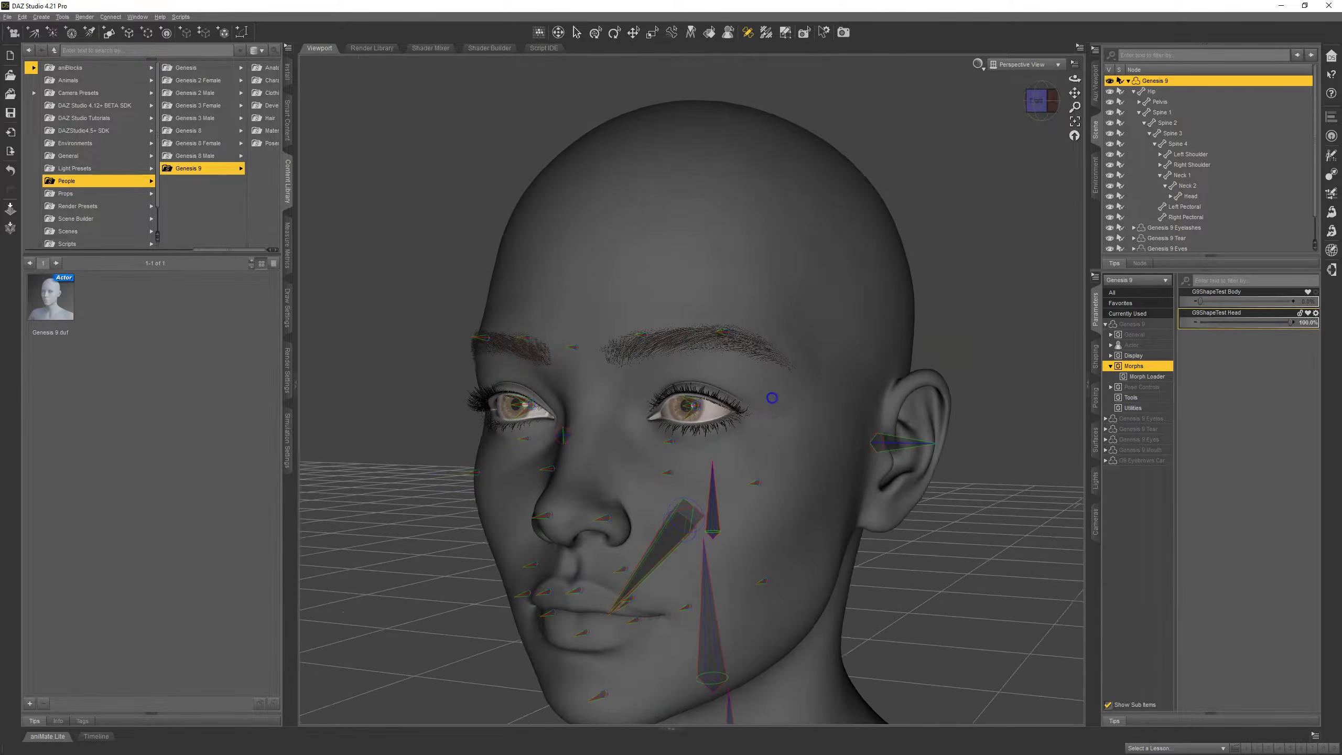
{"action": "left_click_drag", "start_coordinate": [788, 483], "coordinate": [794, 450], "text": "alt"}
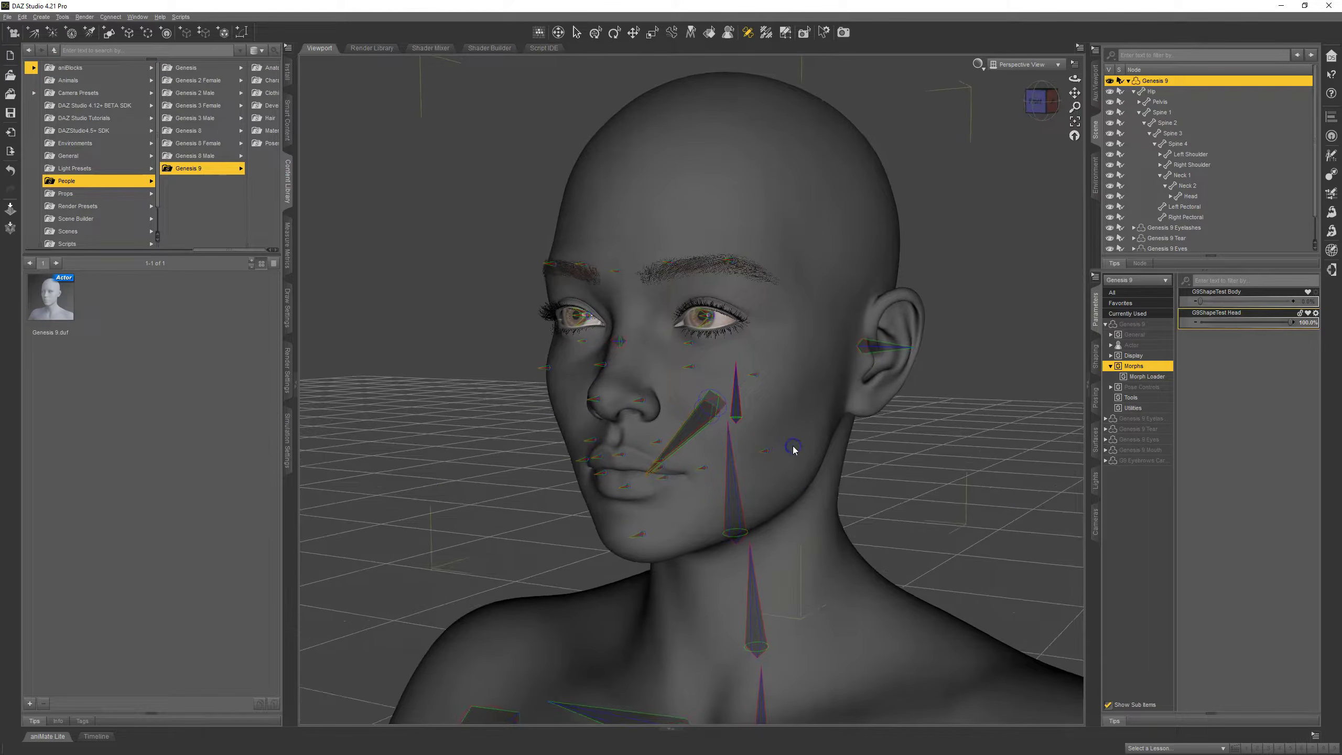
Hide the Head bone and inspect the eyes and mouth with Genesis 9's G9ShapeTest Head morph at 100%.
{"action": "left_click", "coordinate": [1134, 91]}
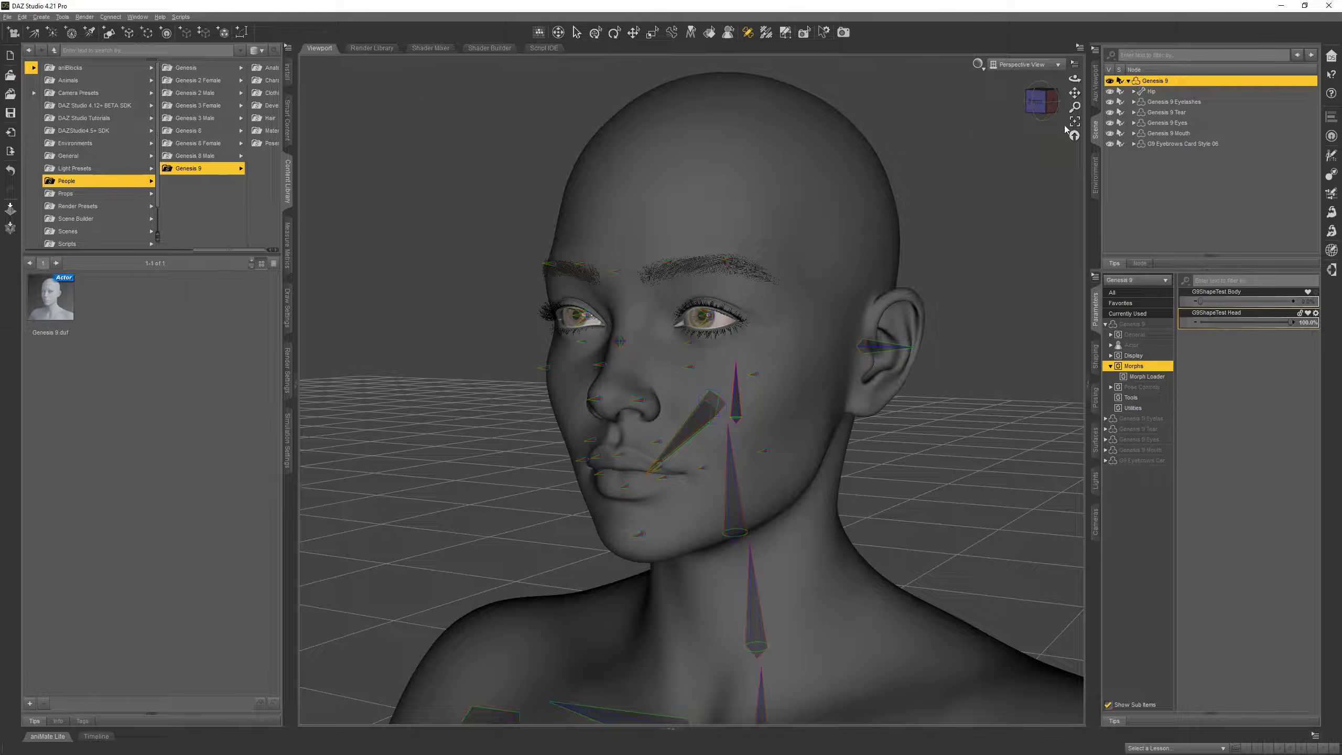
{"action": "left_click", "coordinate": [749, 192]}
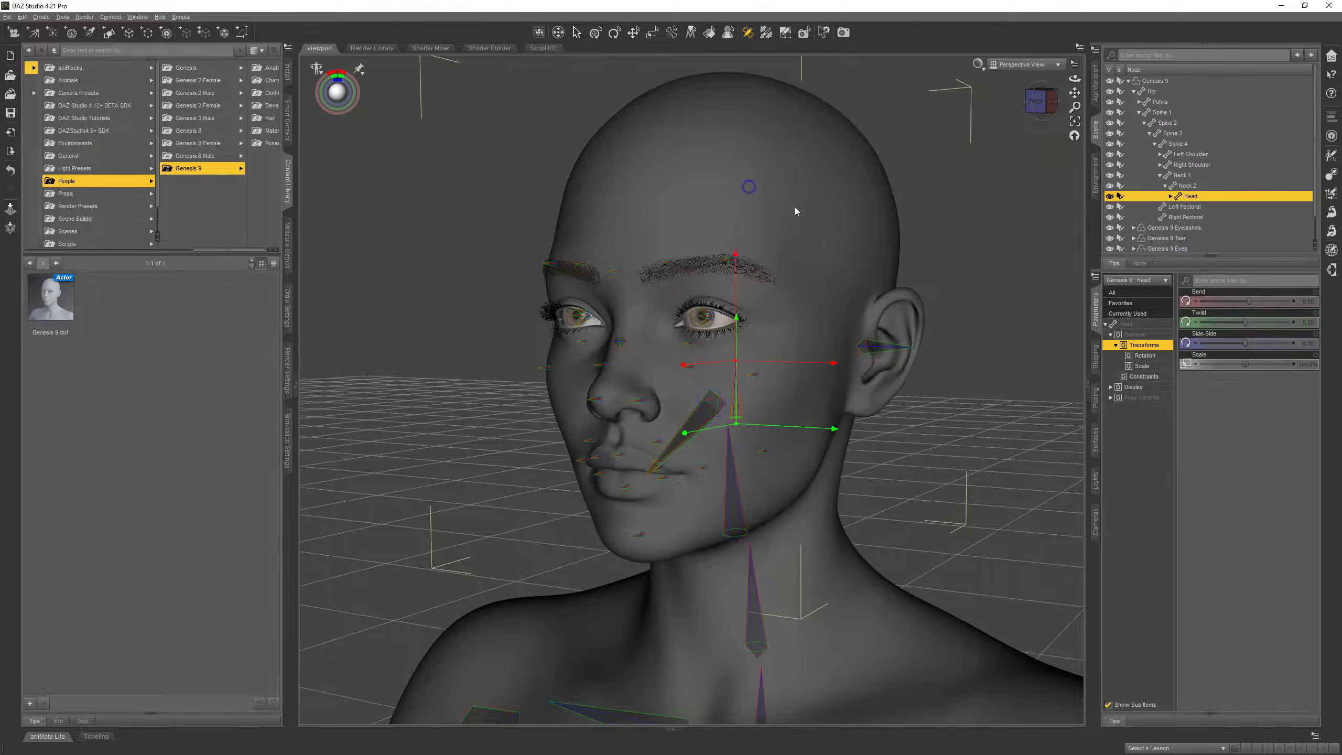
{"action": "left_click", "coordinate": [596, 32]}
{"action": "left_click_drag", "start_coordinate": [881, 321], "coordinate": [844, 356], "text": "alt"}
{"action": "key", "text": "ctrl+z"}
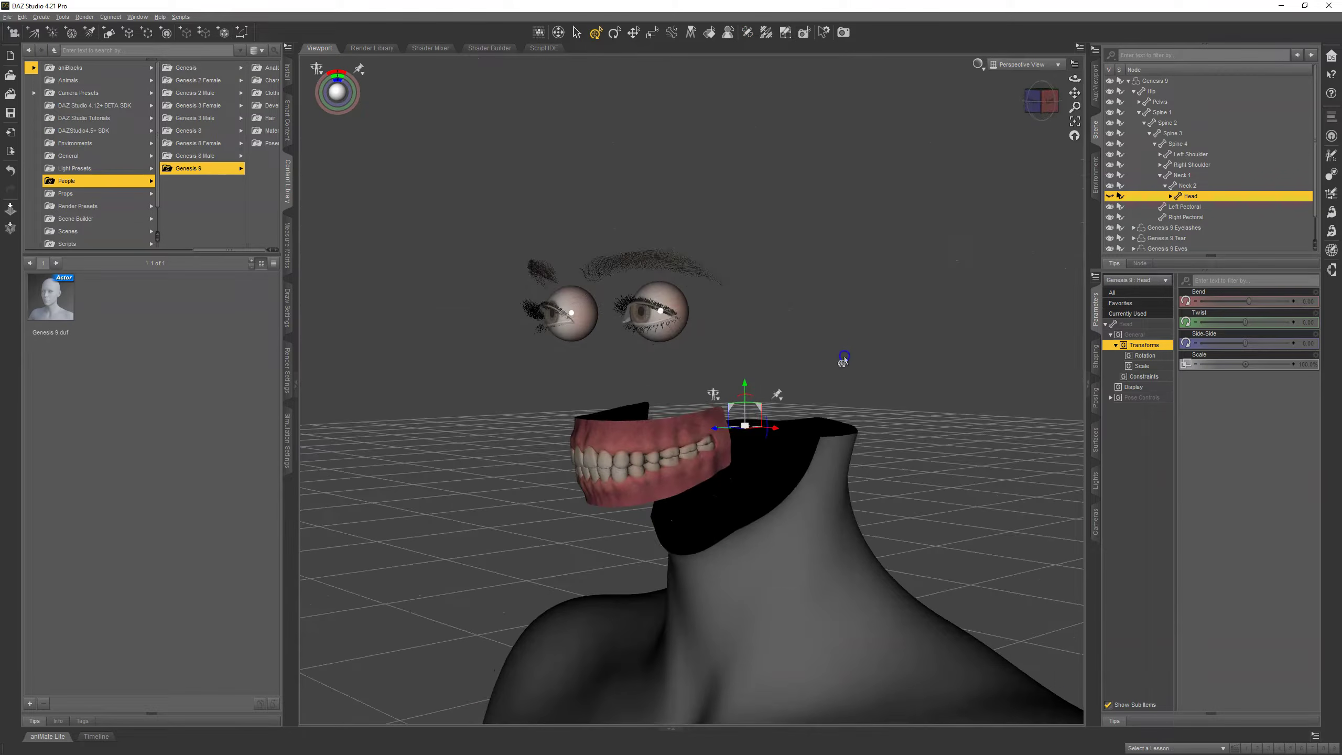
{"action": "key", "text": "ctrl+z"}
{"action": "mouse_move", "coordinate": [1290, 322]}
{"action": "left_mouse_down"}
{"action": "mouse_move", "coordinate": [1199, 320]}
{"action": "mouse_move", "coordinate": [1303, 323]}
{"action": "mouse_move", "coordinate": [1181, 321]}
{"action": "mouse_move", "coordinate": [1303, 321]}
{"action": "left_mouse_up"}
{"action": "left_click_drag", "start_coordinate": [773, 372], "coordinate": [774, 372], "text": "alt"}
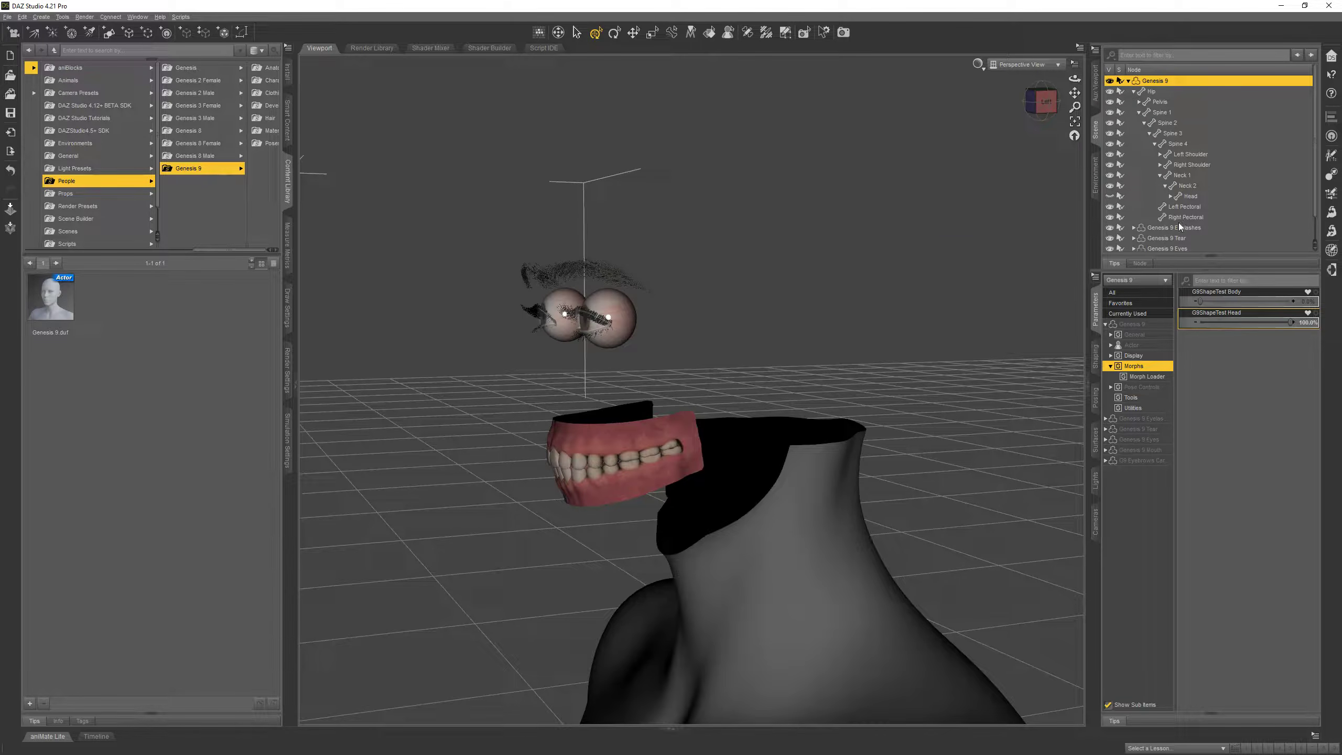
Select Genesis 9 Mouth, reveal its hidden morph parameters and test the G9ShapeTest_head_bs_Head dial.
{"action": "scroll", "coordinate": [1179, 223], "scroll_direction": "down", "scroll_amount": 1}
{"action": "left_click", "coordinate": [1174, 236]}
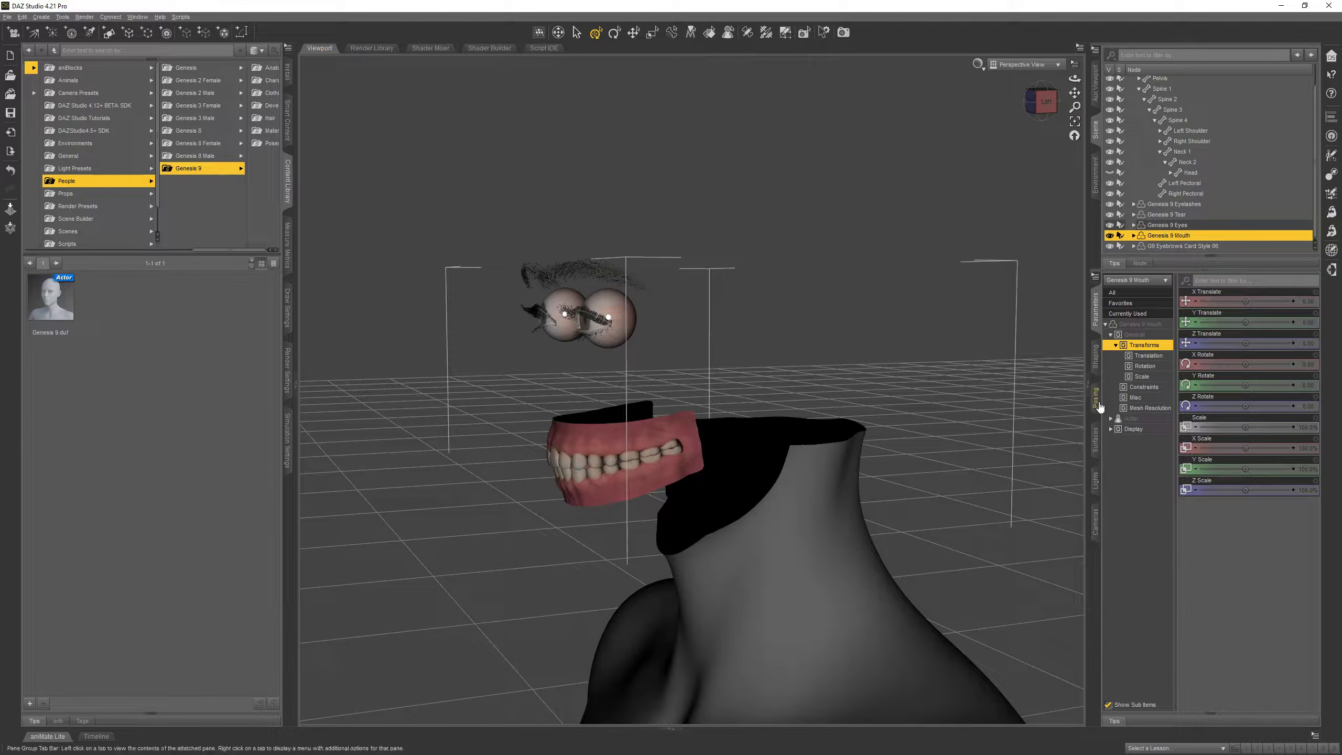
{"action": "left_click", "coordinate": [1134, 420]}
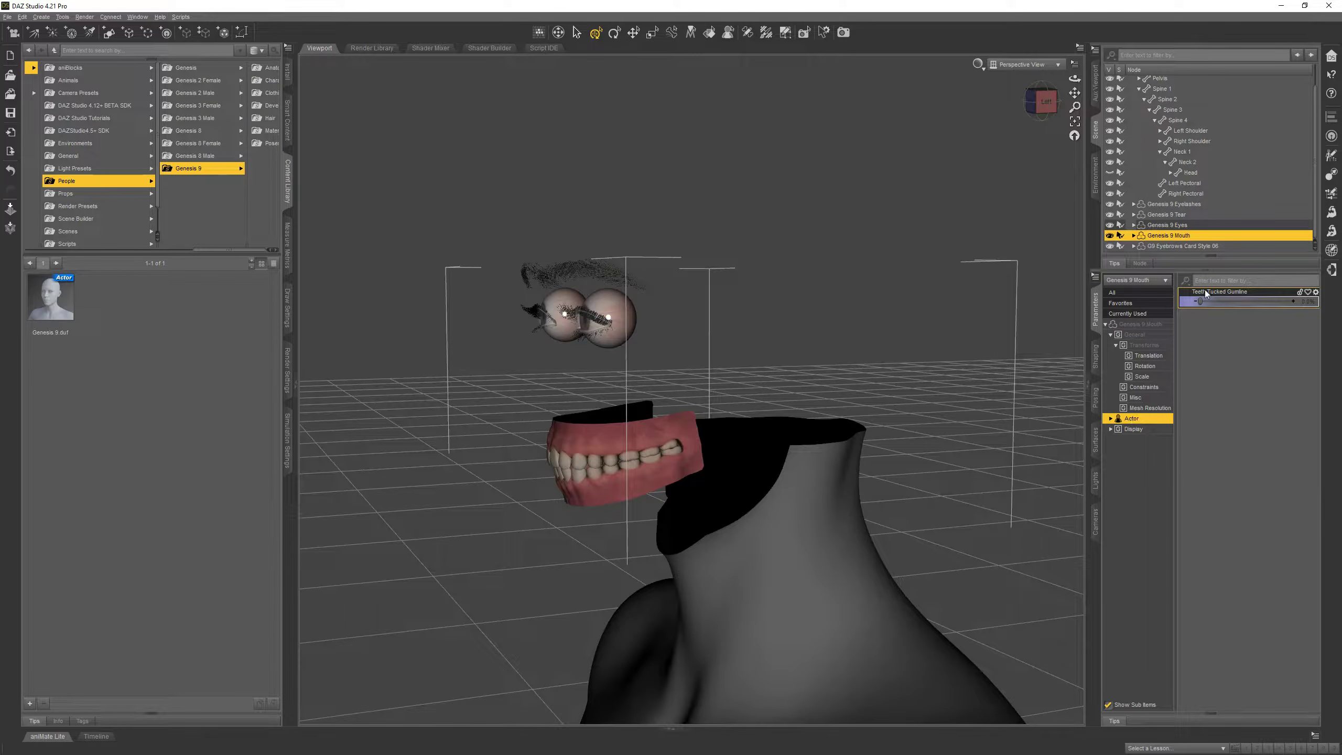
{"action": "left_click", "coordinate": [1095, 276]}
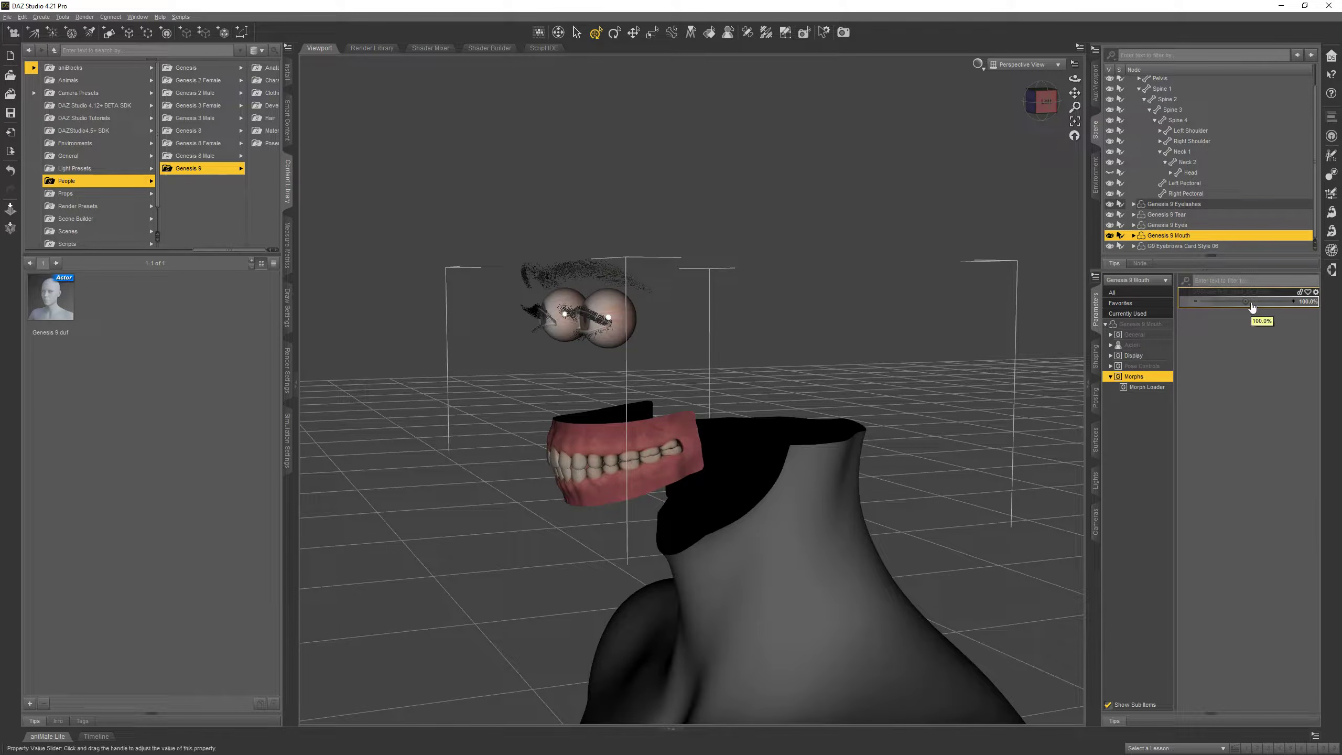
{"action": "mouse_move", "coordinate": [1241, 299]}
{"action": "left_mouse_down"}
{"action": "mouse_move", "coordinate": [1264, 301]}
{"action": "mouse_move", "coordinate": [1252, 309]}
{"action": "left_mouse_up"}
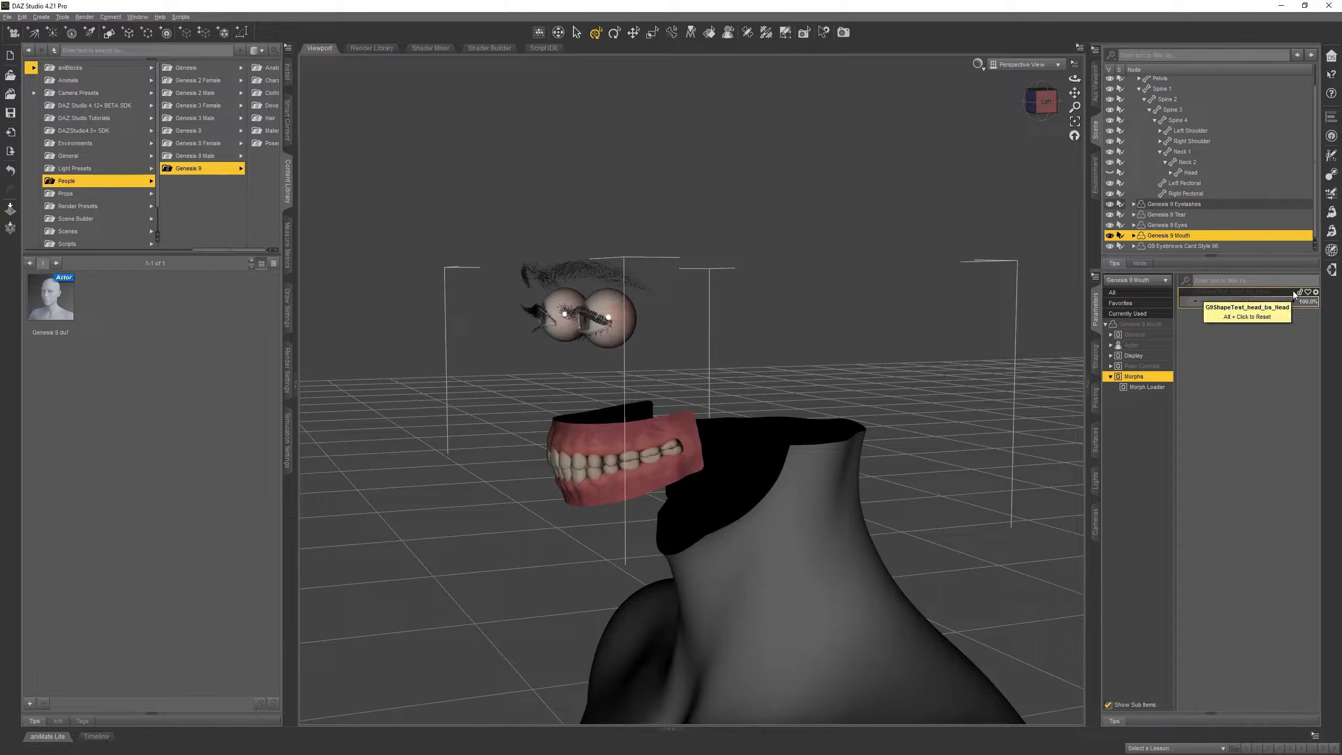
Mark the mouth's G9ShapeTest_head_bs_Head morph as a favorite and launch the Shape Rigger Plus G9 Edition script.
{"action": "left_click", "coordinate": [1309, 294]}
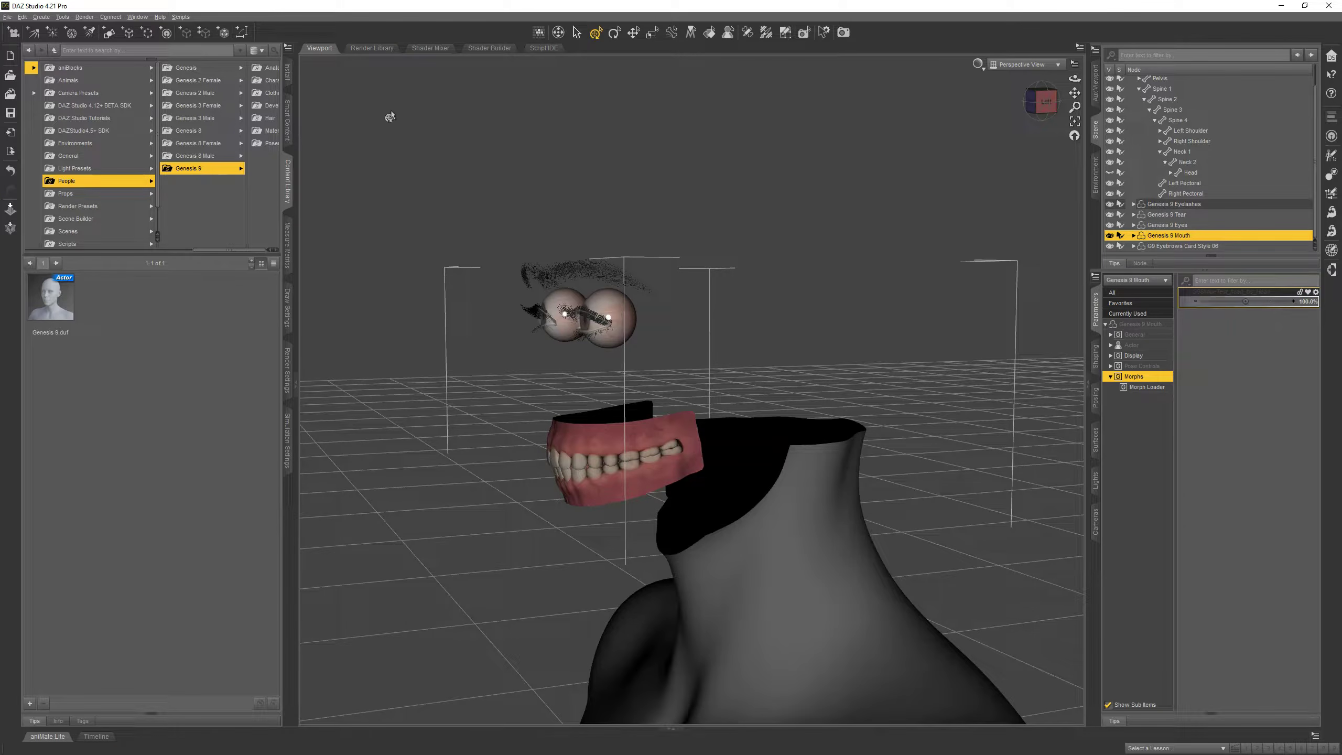
{"action": "left_click", "coordinate": [181, 16]}
{"action": "left_click", "coordinate": [212, 42]}
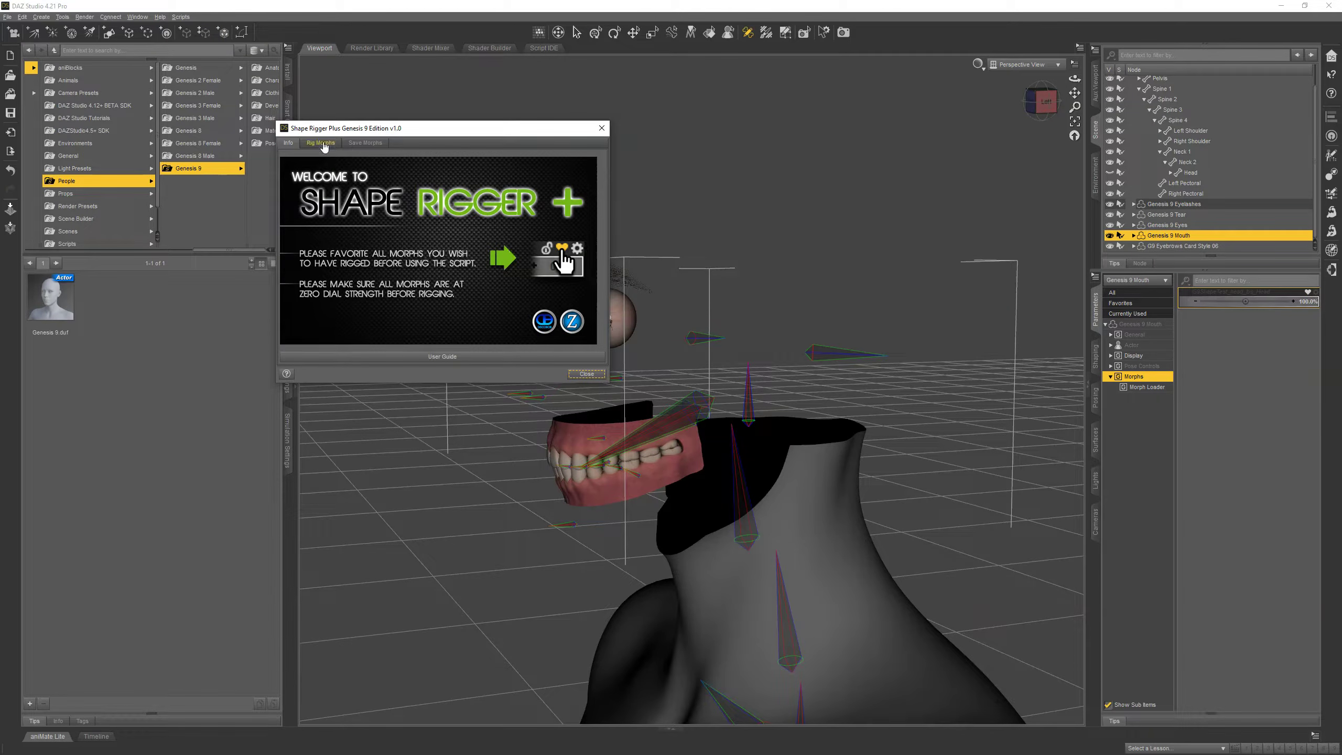
Rig the G9ShapeTest_head_bs_Head morph on Genesis 9 Mouth and bring up the morph saving options.
{"action": "left_click", "coordinate": [321, 142]}
{"action": "left_click_drag", "start_coordinate": [366, 130], "coordinate": [391, 146]}
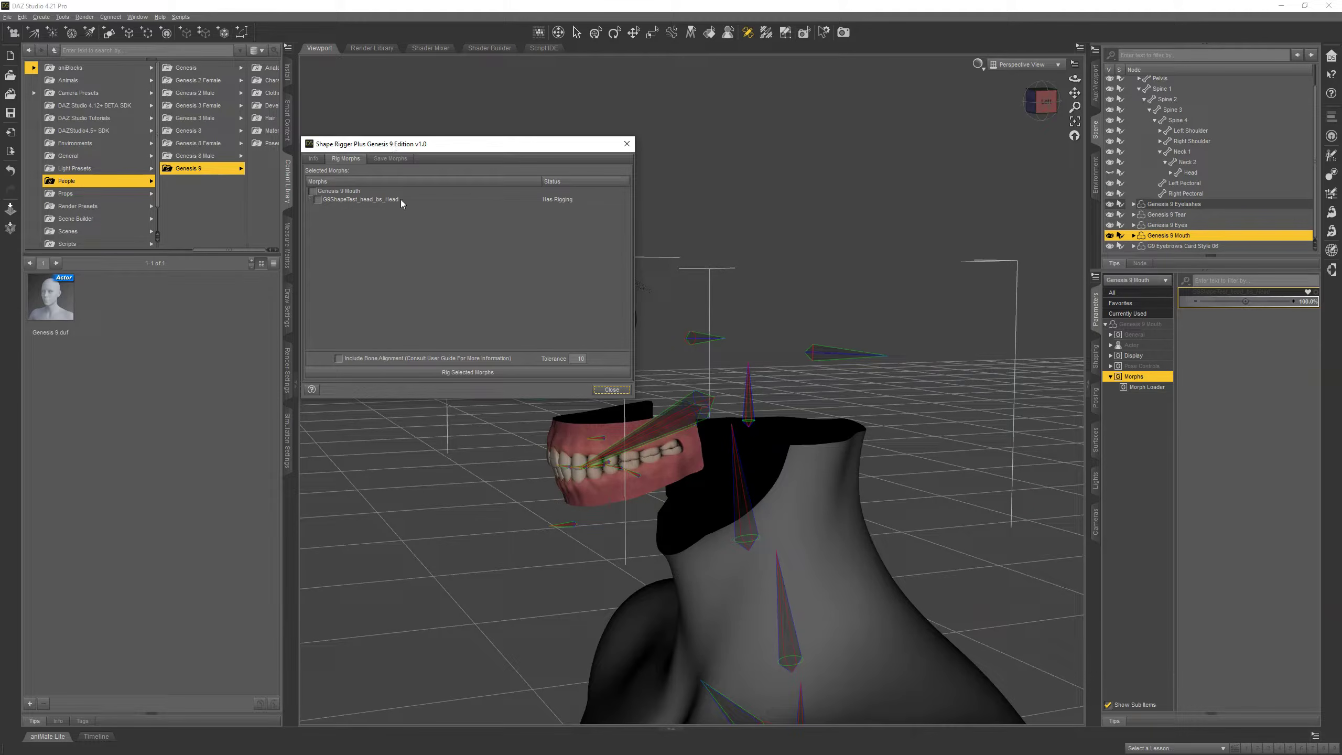
{"action": "left_click", "coordinate": [317, 200]}
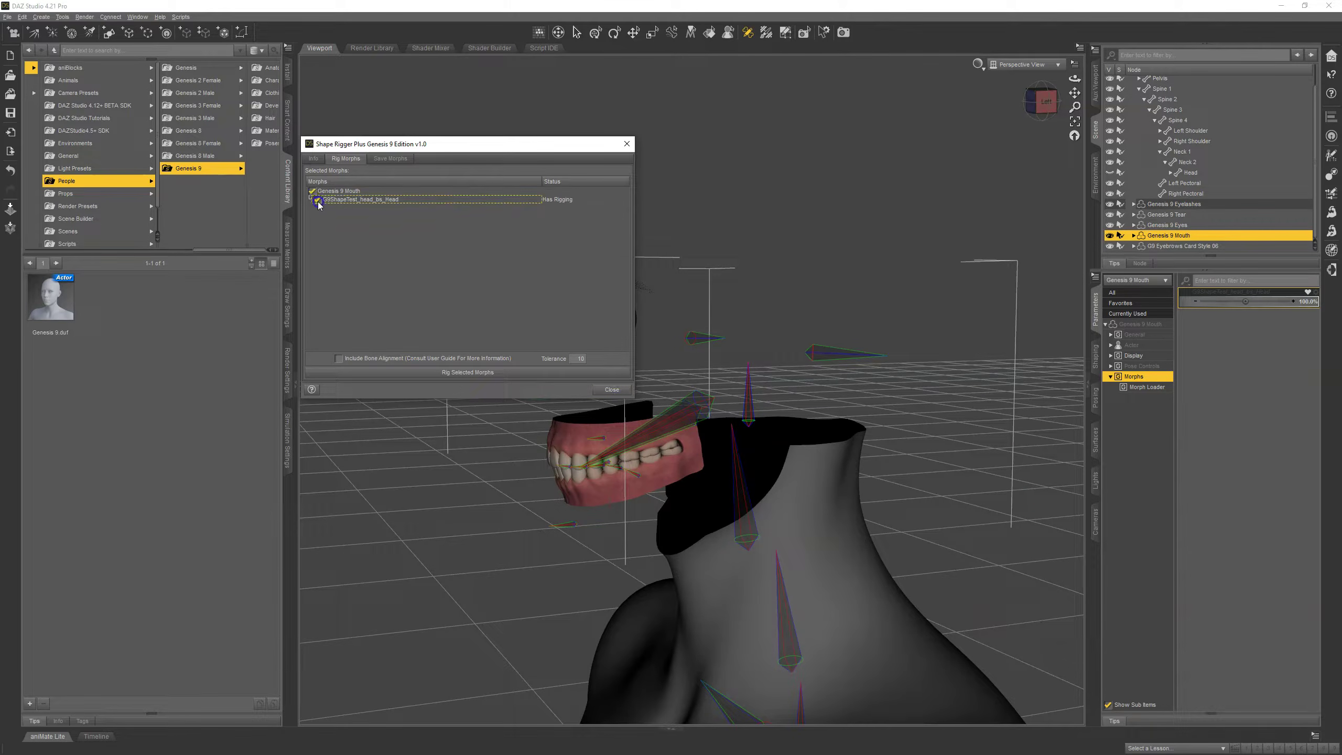
{"action": "left_click", "coordinate": [463, 374]}
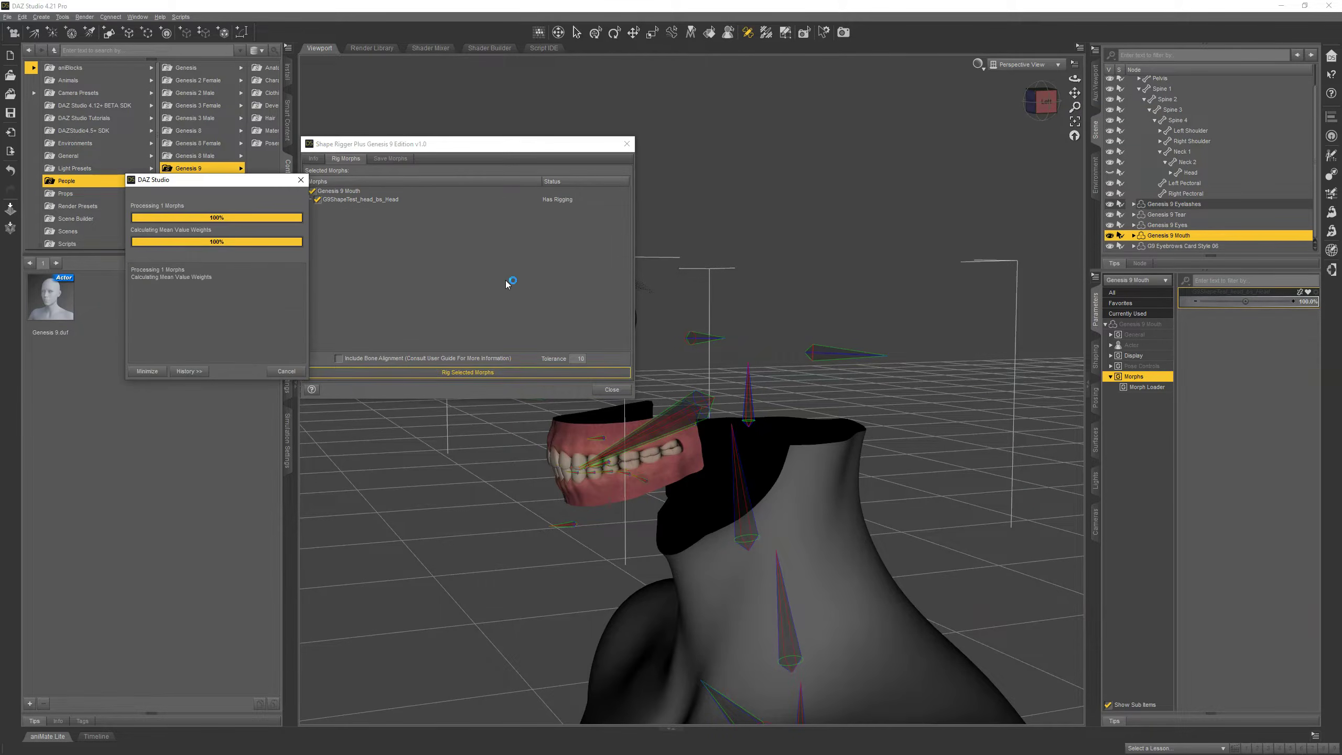
{"action": "left_click", "coordinate": [468, 285]}
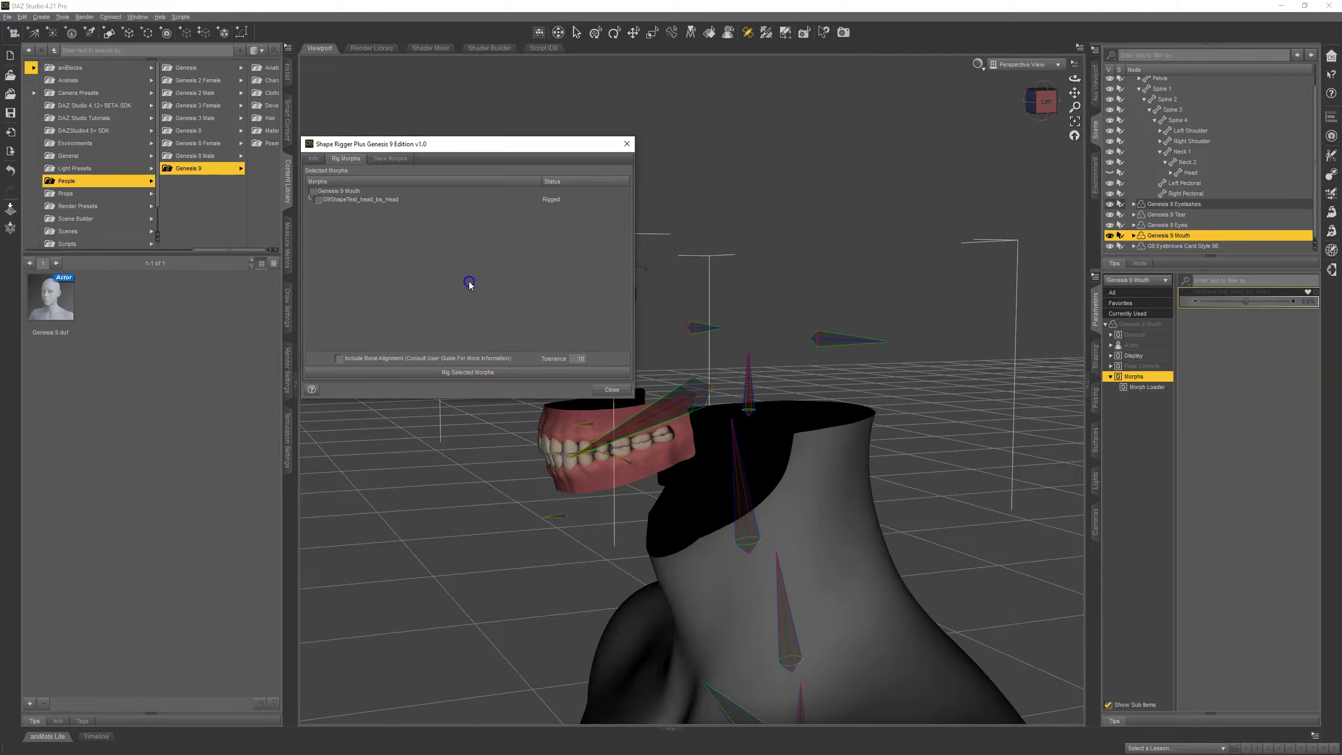
{"action": "left_click", "coordinate": [390, 159]}
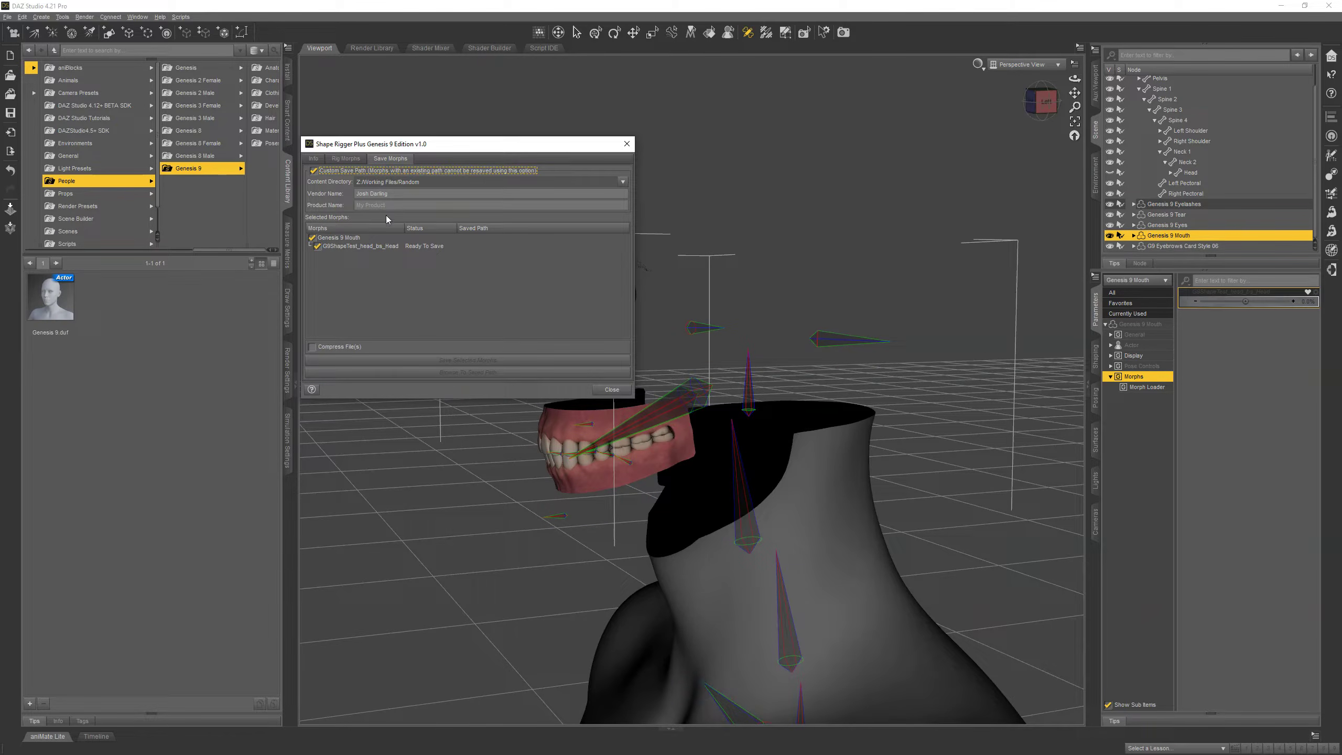